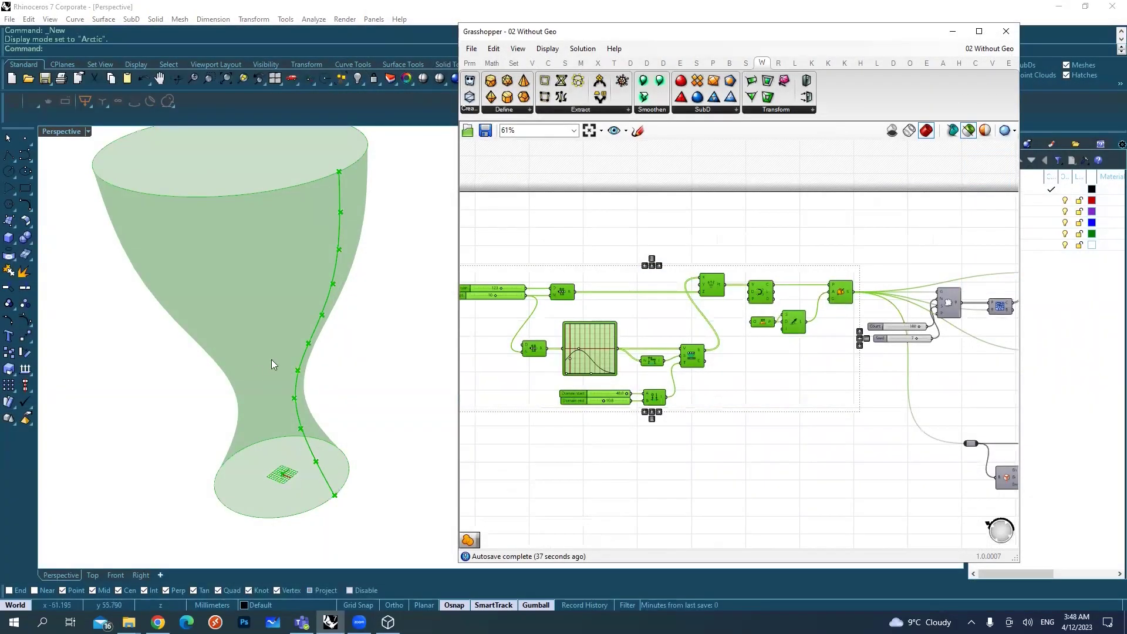
Orbit the Voronoi vase STL in 3D Viewer to a lower, level view.
right_click_drag(271, 365, 411, 345)
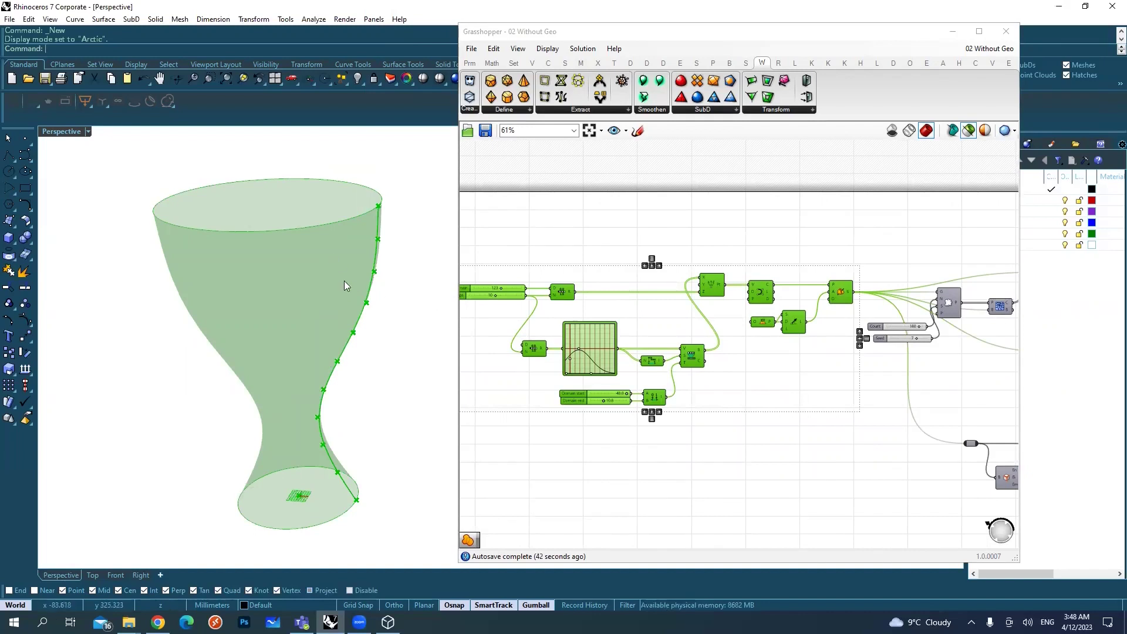
right_click_drag(691, 287, 707, 284)
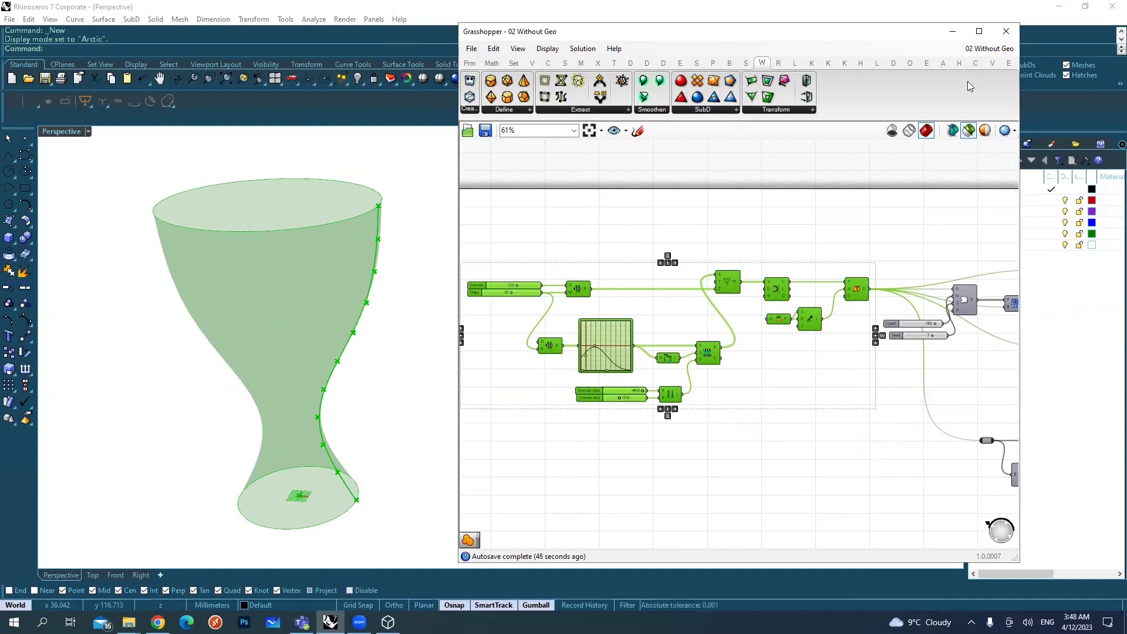
scroll(722, 322, "up", 2)
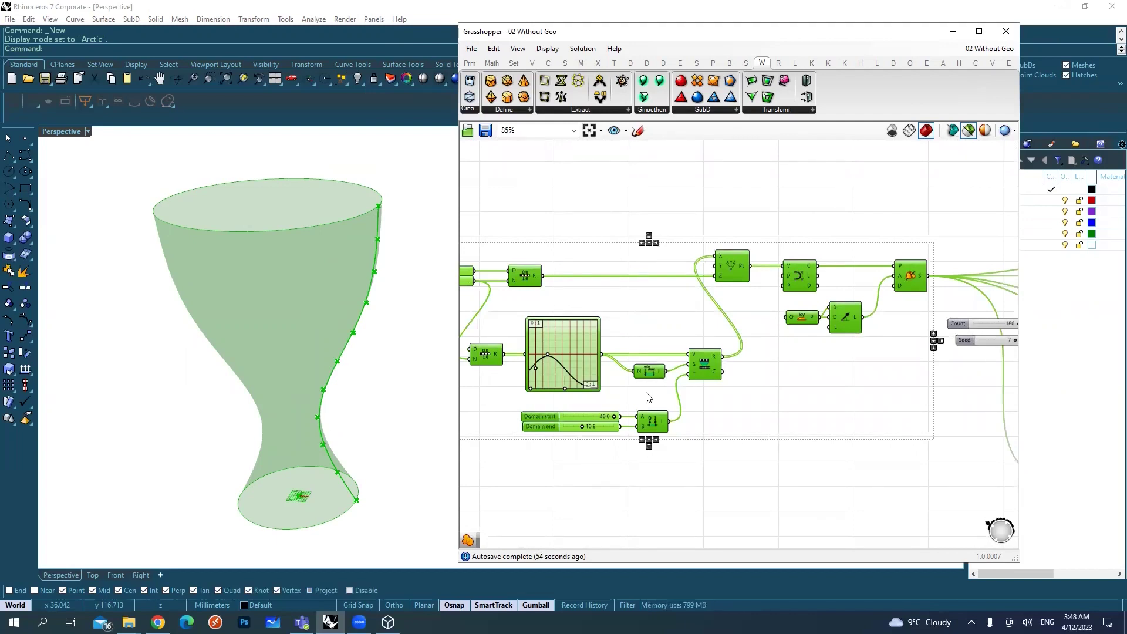
right_click_drag(375, 217, 355, 227)
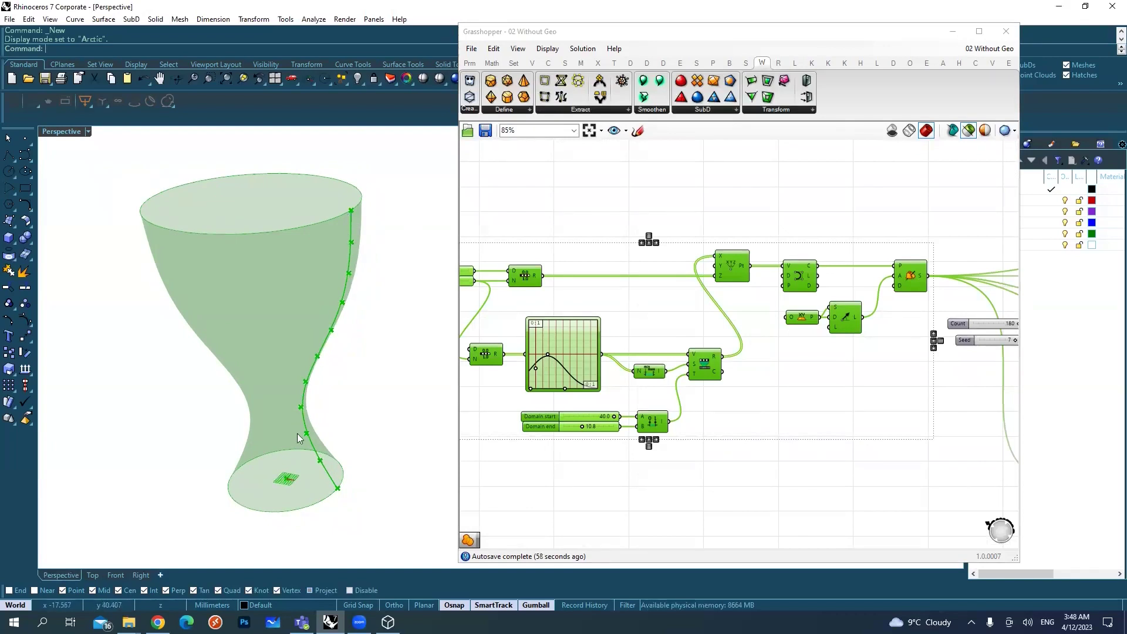
right_click_drag(911, 312, 822, 316)
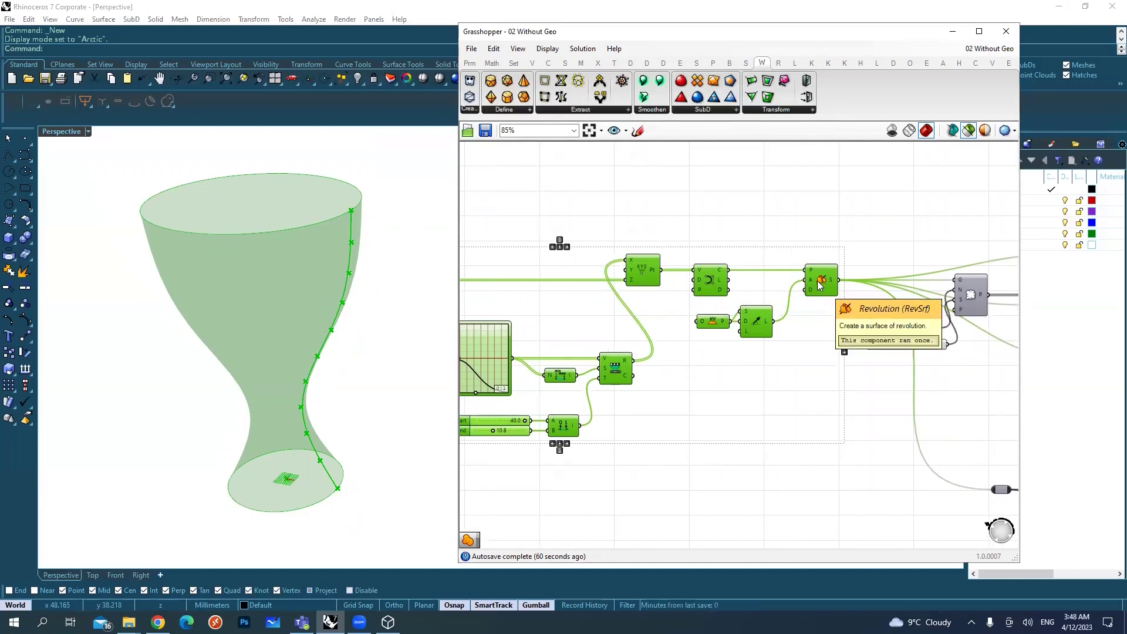
right_click_drag(871, 300, 746, 297)
mouse_move(206, 344)
right_mouse_down()
mouse_move(260, 297)
mouse_move(221, 331)
right_mouse_up()
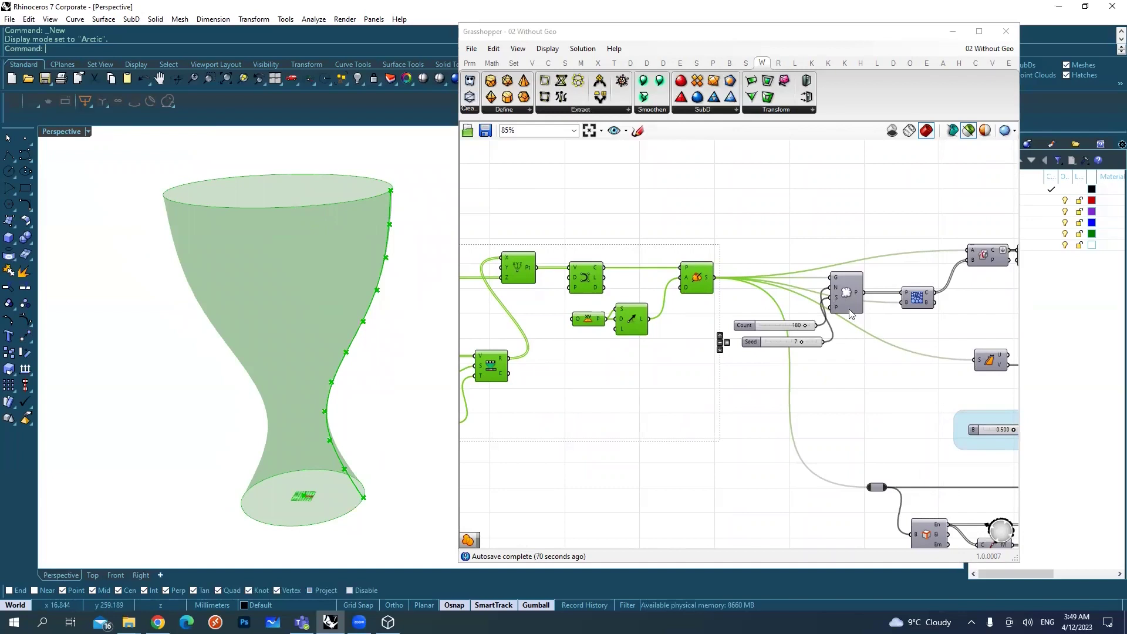
Preview the 180 points that Populate Geometry scatters over the vase.
right_click_drag(846, 299, 730, 328)
left_click(734, 321, "shift")
scroll(728, 326, "up", 3)
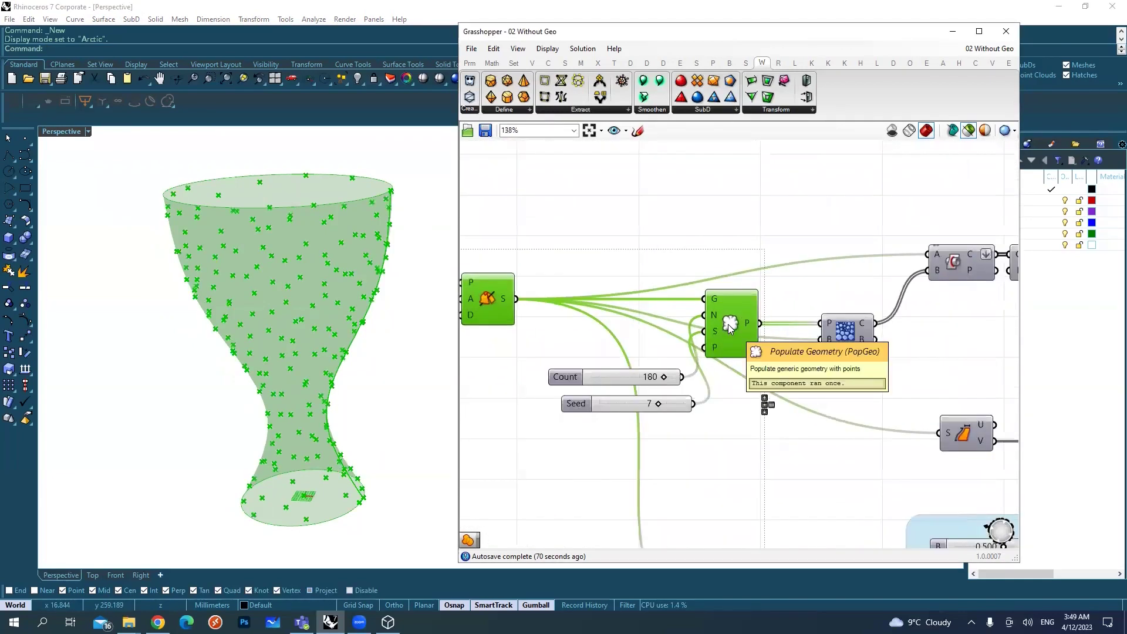
Place an Exceptions component from Params > Util, then orbit the vase from top back to side.
left_click(470, 63)
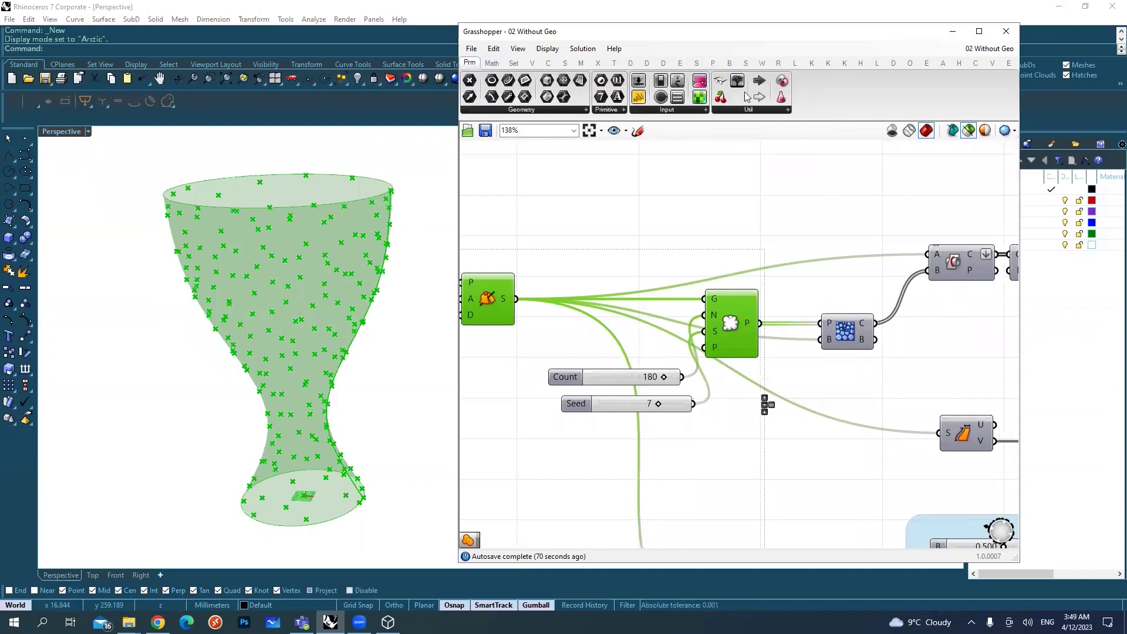
left_click_drag(720, 81, 681, 202)
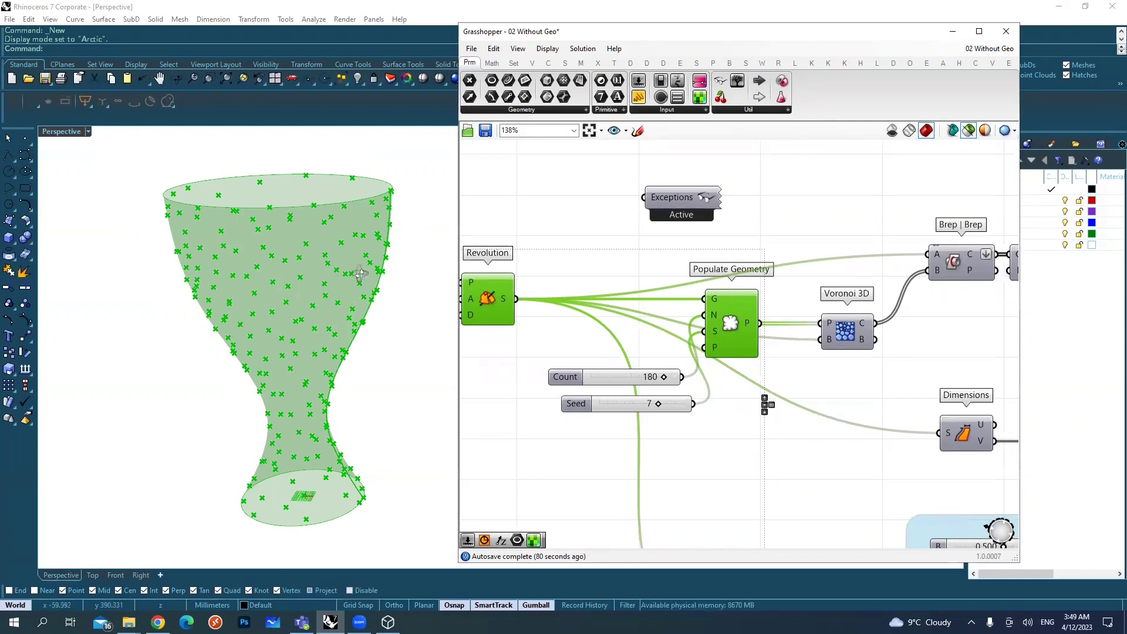
right_click_drag(359, 273, 290, 463)
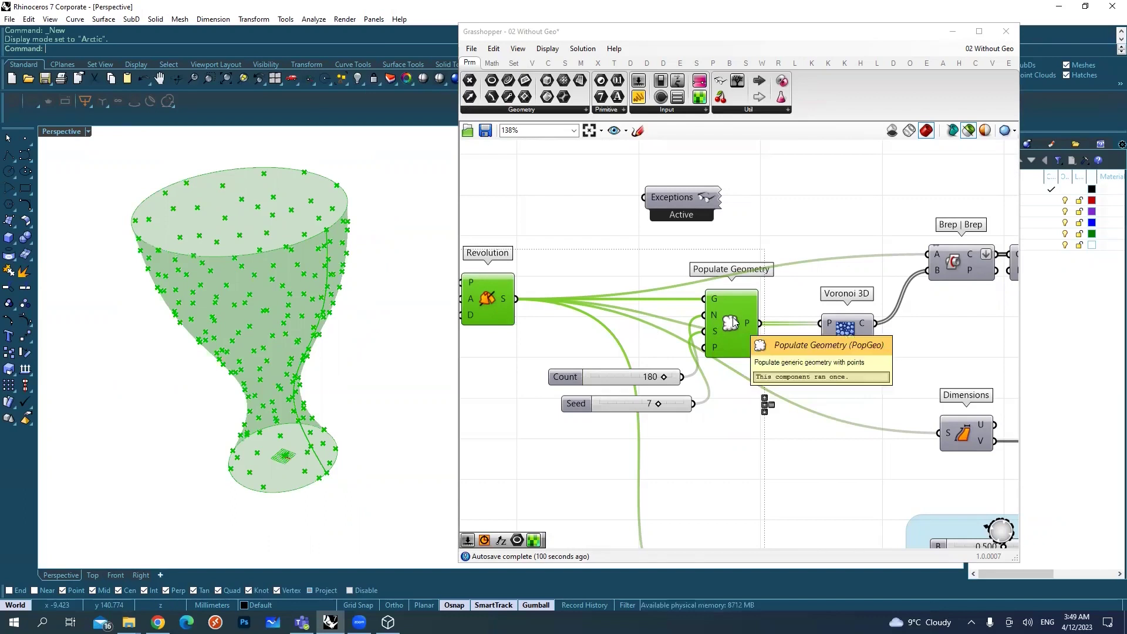
mouse_move(201, 329)
right_mouse_down()
mouse_move(200, 276)
mouse_move(212, 320)
right_mouse_up()
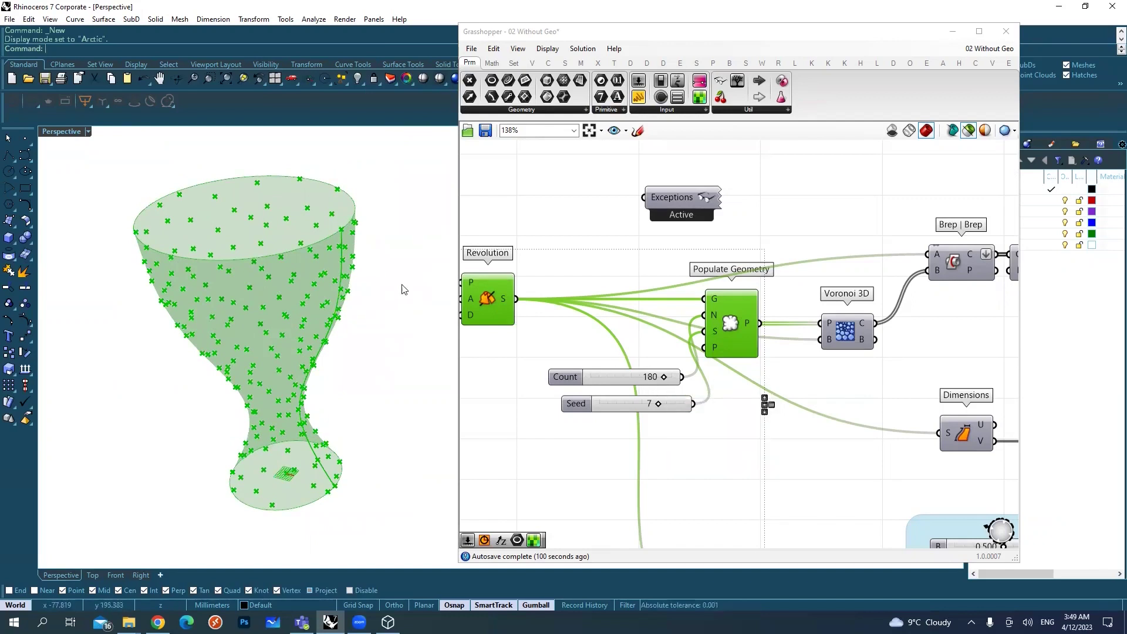
right_click_drag(835, 337, 763, 350)
Preview the Voronoi 3D cells filling a box, orbiting to a tilted top view.
left_click(754, 351)
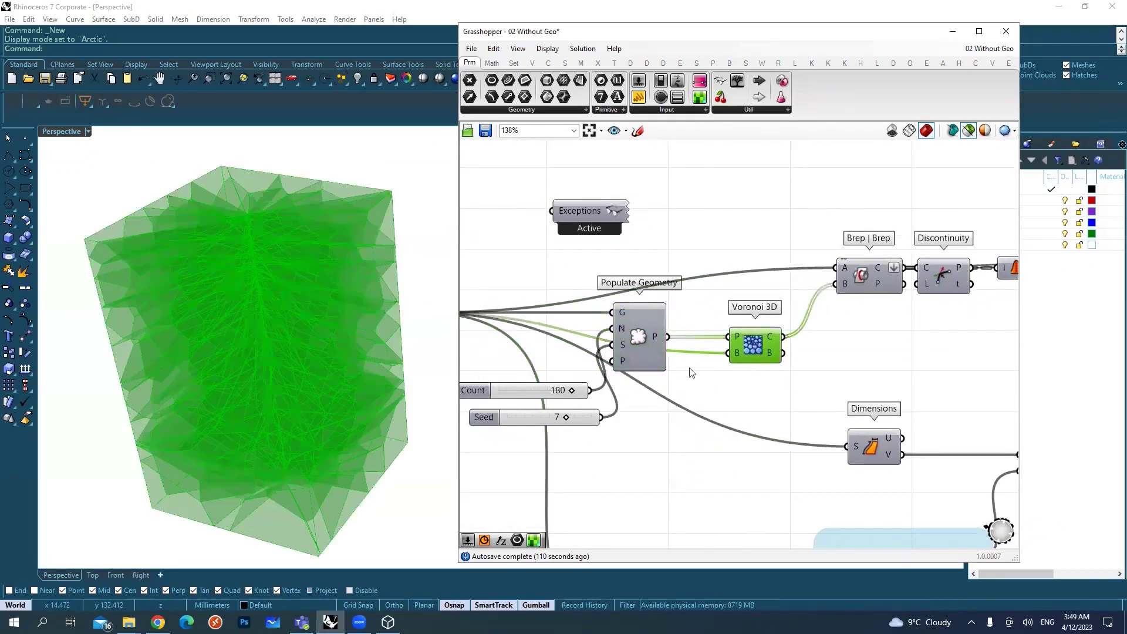
mouse_move(339, 284)
right_mouse_down()
mouse_move(290, 393)
mouse_move(284, 334)
mouse_move(365, 272)
mouse_move(326, 276)
right_mouse_up()
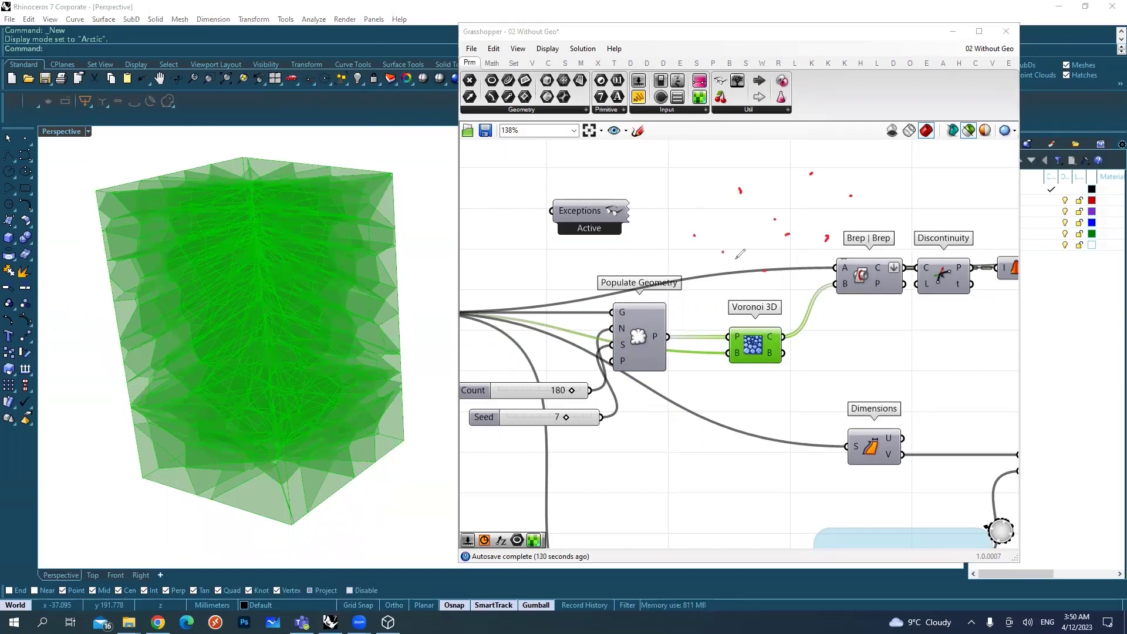
left_click(743, 229)
mouse_move(800, 146)
left_mouse_down()
mouse_move(789, 179)
mouse_move(814, 199)
mouse_move(820, 136)
mouse_move(831, 196)
mouse_move(852, 213)
mouse_move(874, 183)
mouse_move(816, 244)
mouse_move(852, 218)
mouse_move(798, 203)
mouse_move(774, 234)
mouse_move(817, 206)
mouse_move(766, 230)
mouse_move(789, 190)
left_mouse_up()
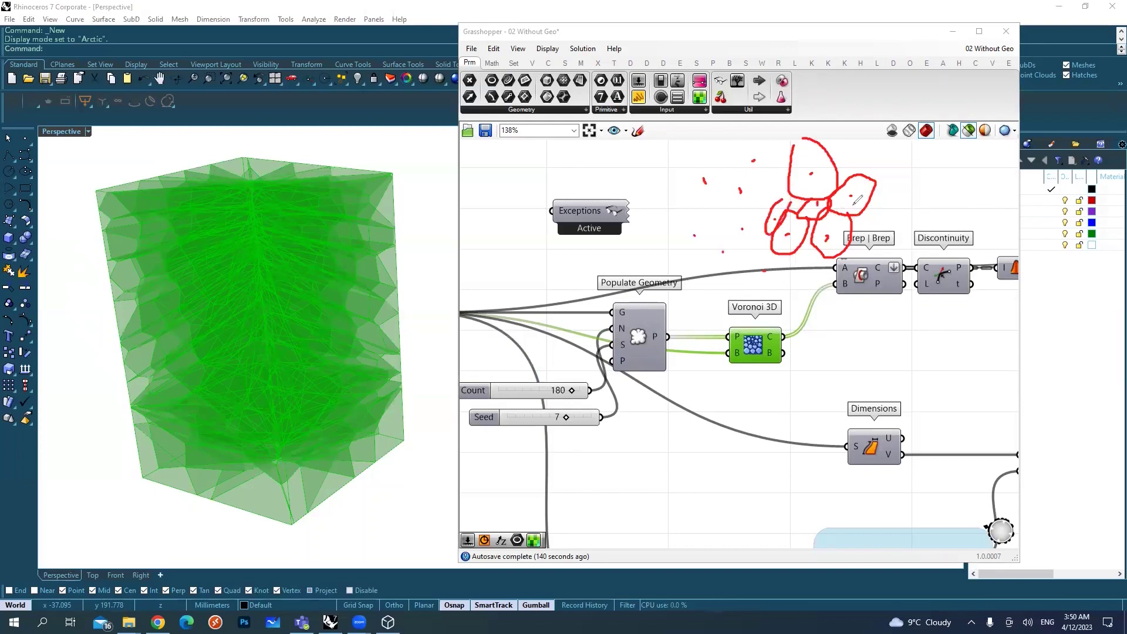
left_click(743, 108)
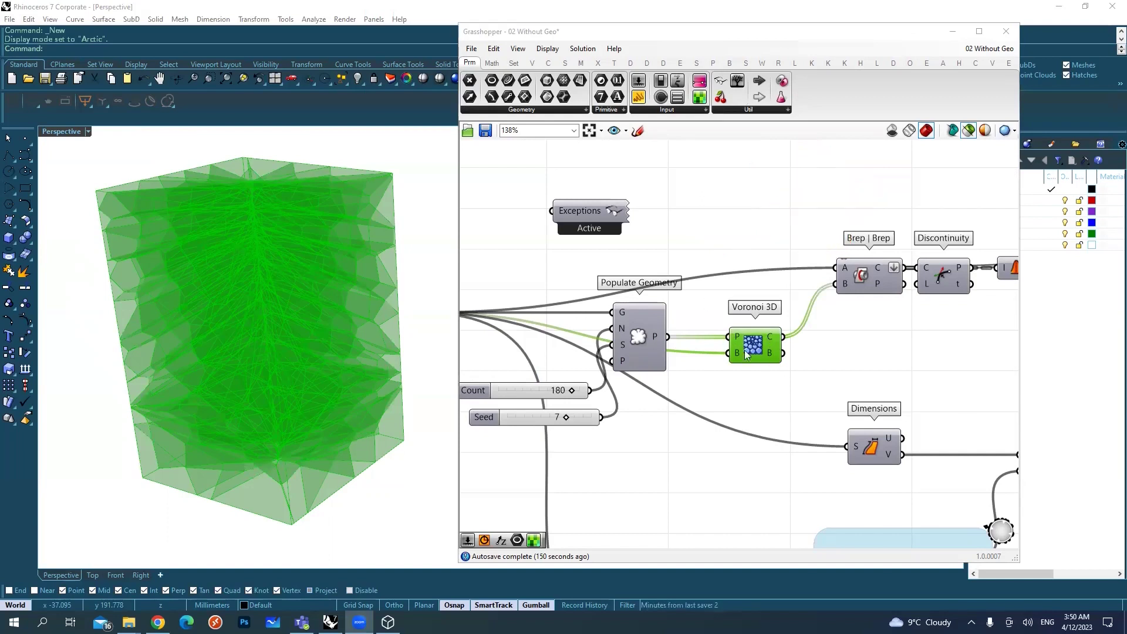
Compare the scattered point cloud with the Voronoi cells, orbiting each preview.
left_click(644, 332)
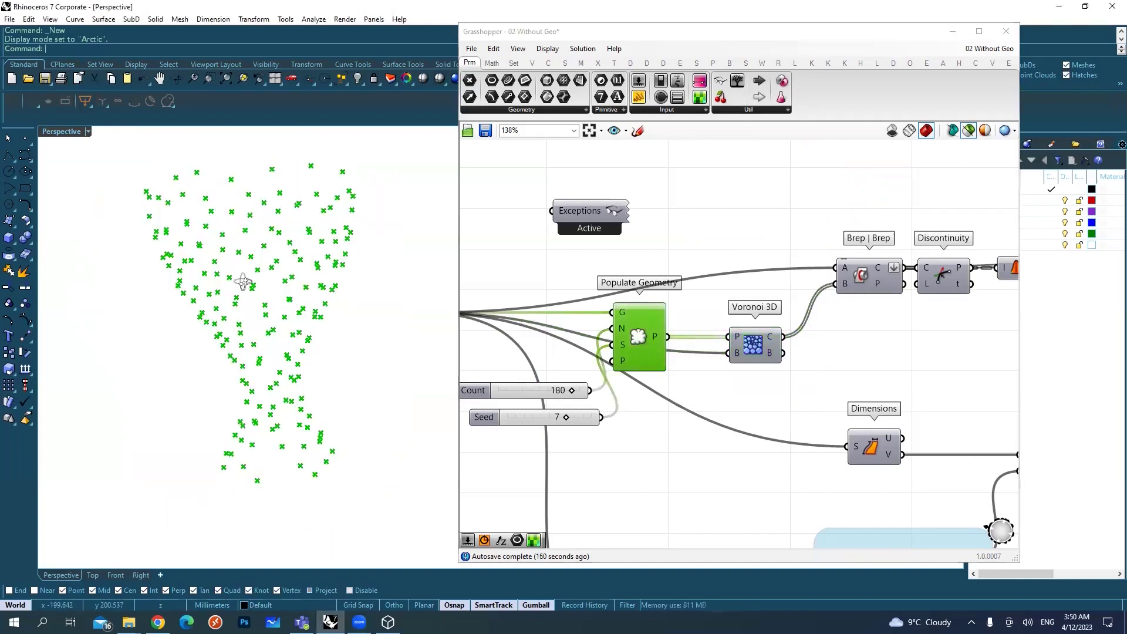
right_click_drag(235, 327, 217, 347)
left_click(745, 356)
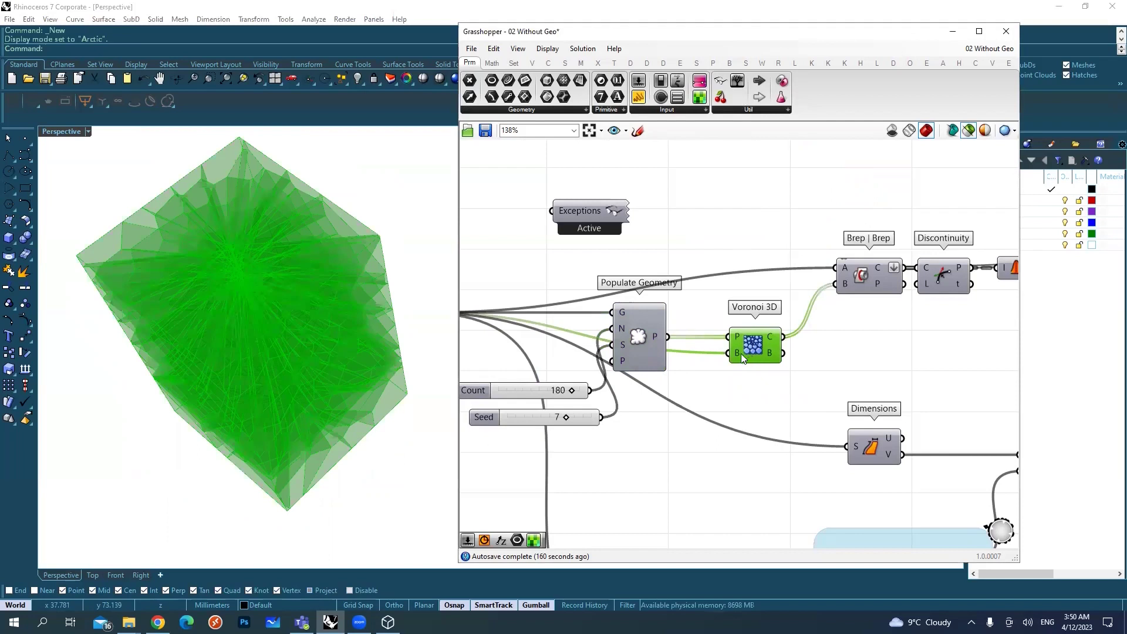
right_click_drag(299, 320, 246, 297)
right_click_drag(707, 405, 748, 410)
Compare the revolved vase, Voronoi cells and Brep | Brep outlines cut onto the vase, orbiting closer.
scroll(847, 410, "down", 1)
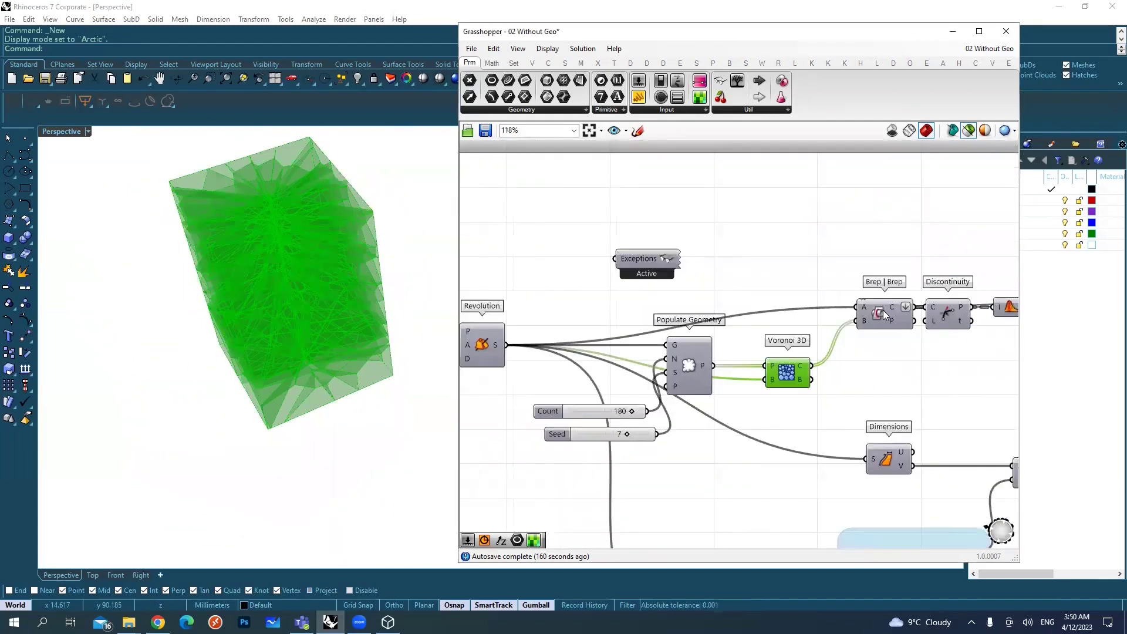
left_click(882, 309)
left_click(486, 345)
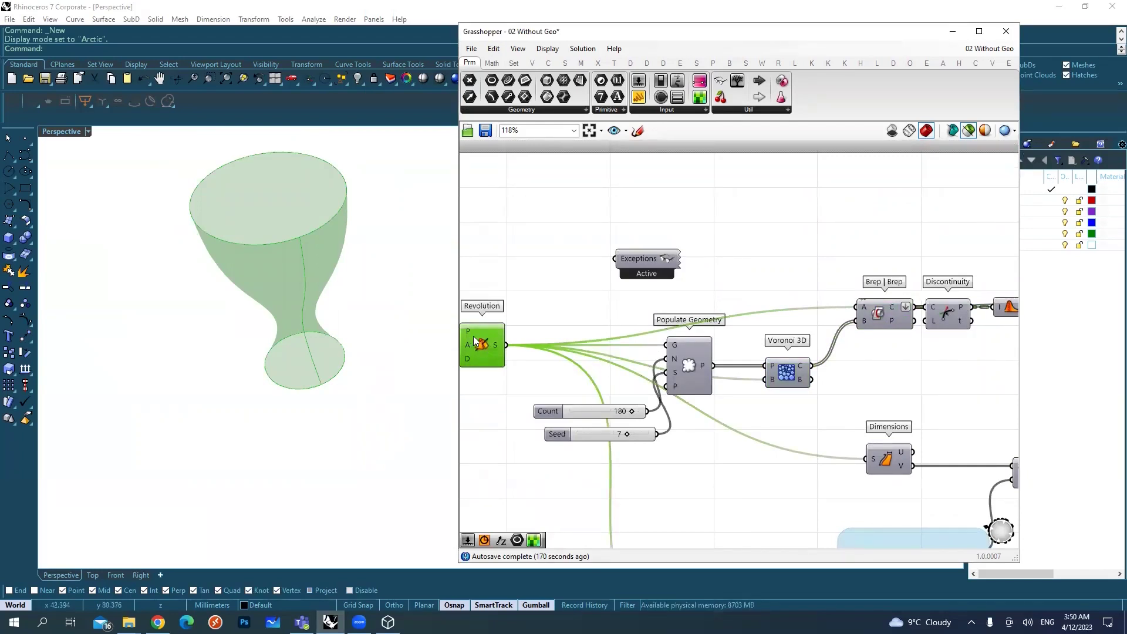
left_click(788, 371)
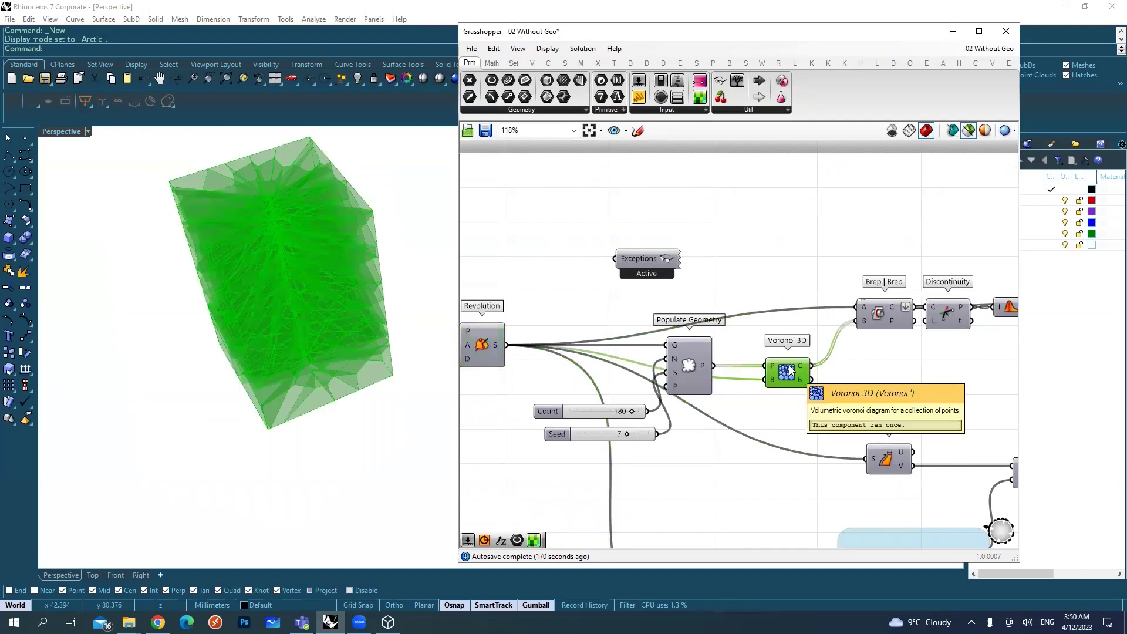
left_click(887, 310)
right_click_drag(289, 286, 267, 297)
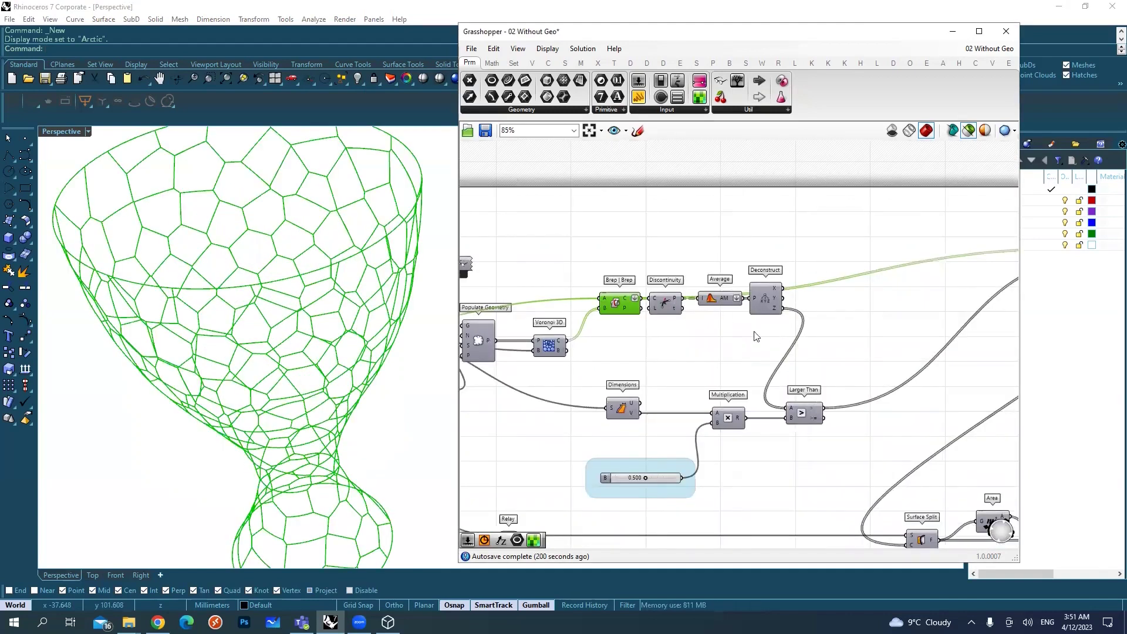
scroll(696, 322, "up", 2)
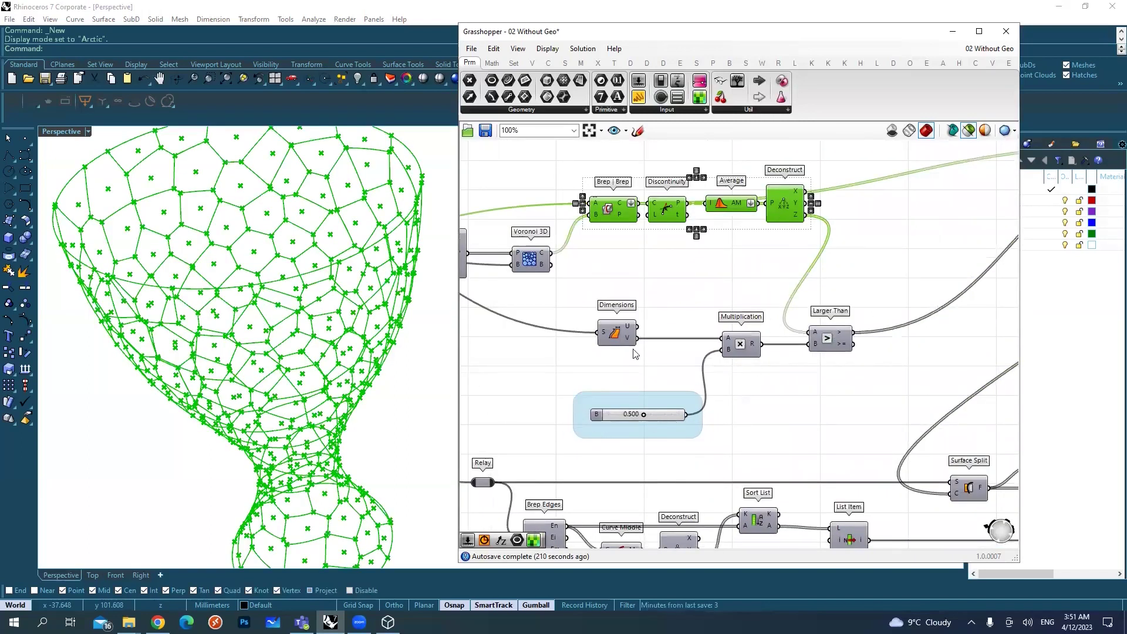
Select Populate Geometry, Voronoi 3D and Count, then preview the jagged upper piece of the split vase.
right_click_drag(633, 350, 804, 360)
left_click_drag(704, 299, 543, 238)
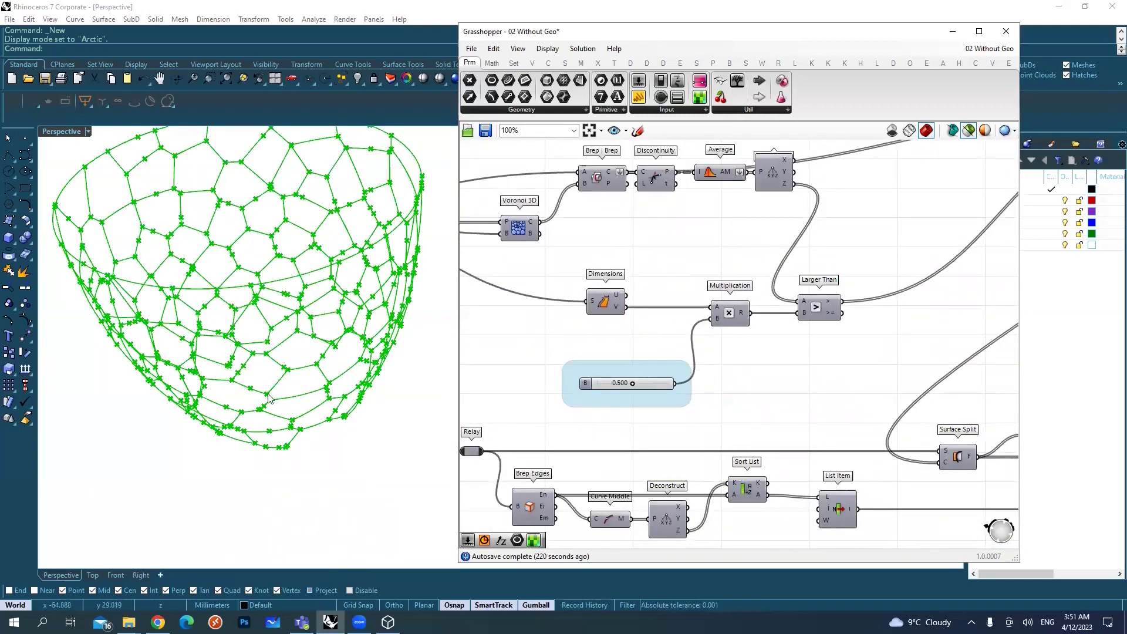
right_click_drag(341, 358, 321, 335)
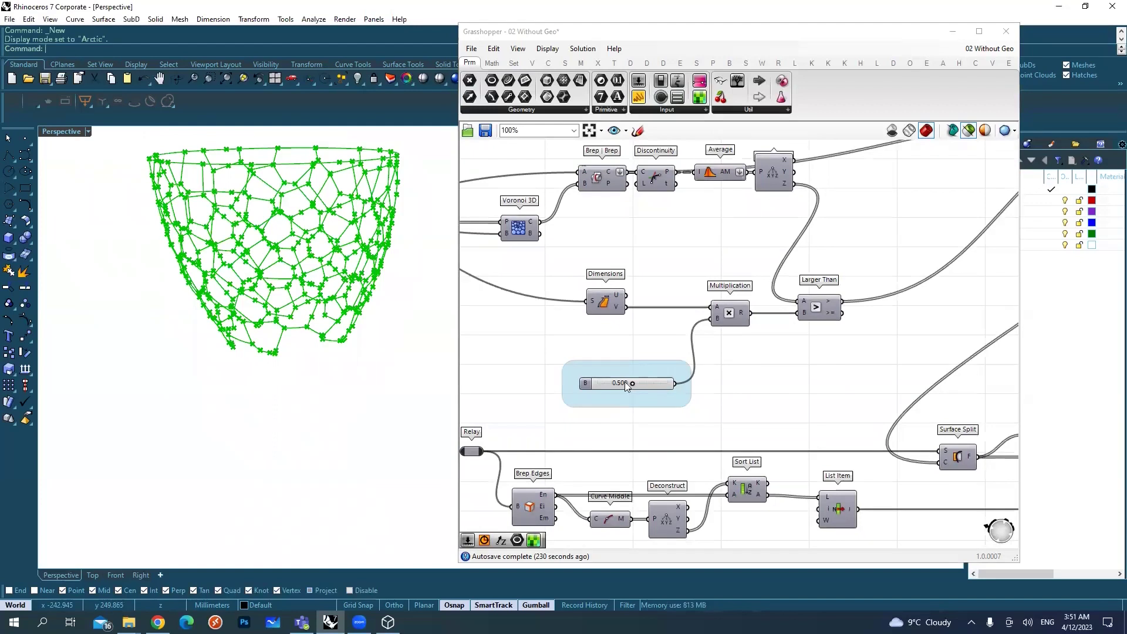
mouse_move(621, 385)
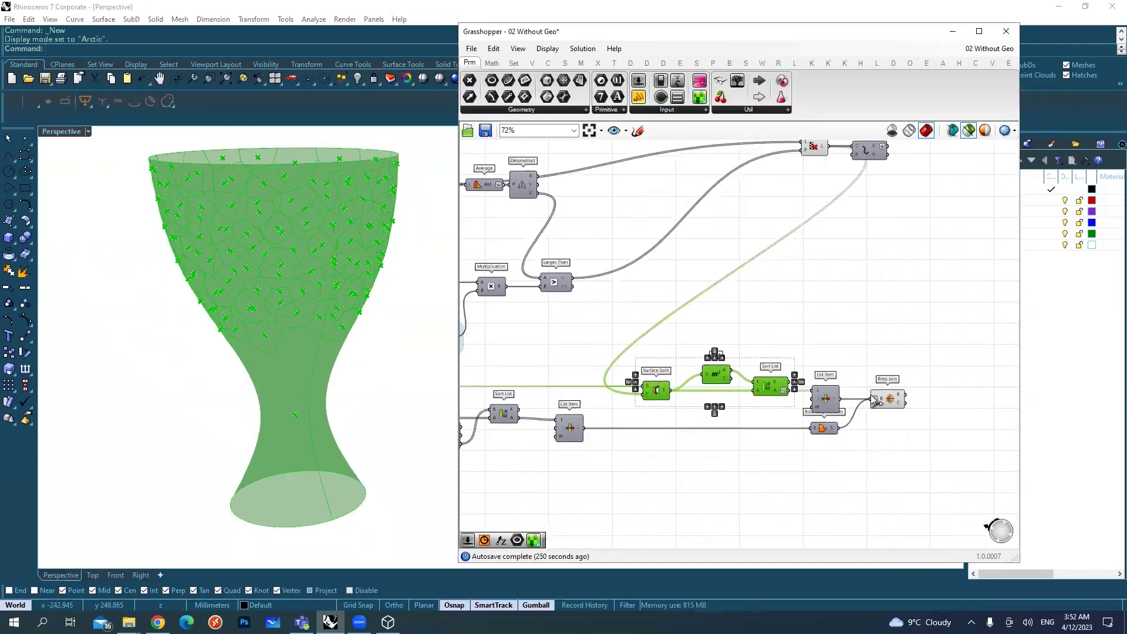
left_click(829, 403)
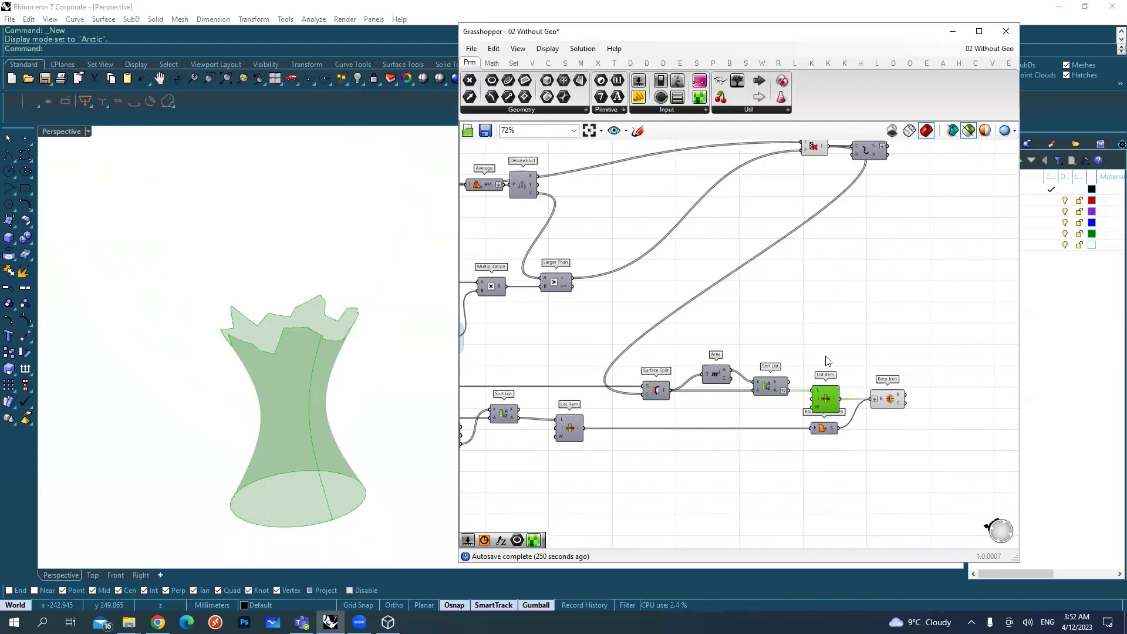
scroll(851, 376, "down", 2)
scroll(863, 282, "down", 1)
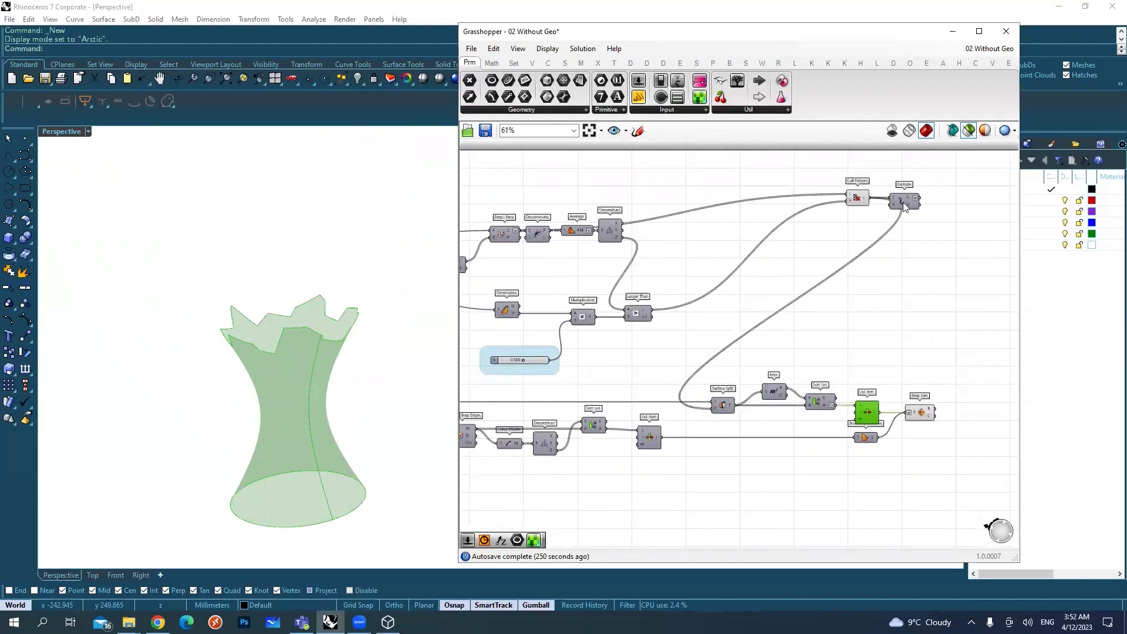
Preview the Voronoi lattice curves on the vase and the Brep Join lower vase surfaces.
left_click(904, 202, "shift")
right_click_drag(918, 299, 857, 311)
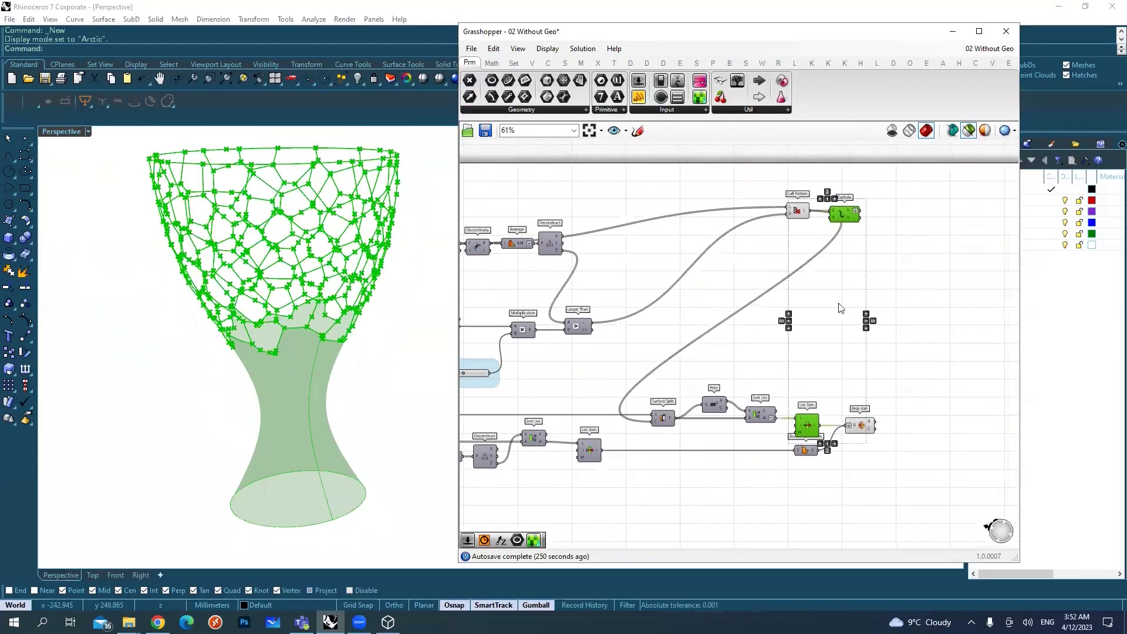
right_click_drag(265, 374, 307, 387)
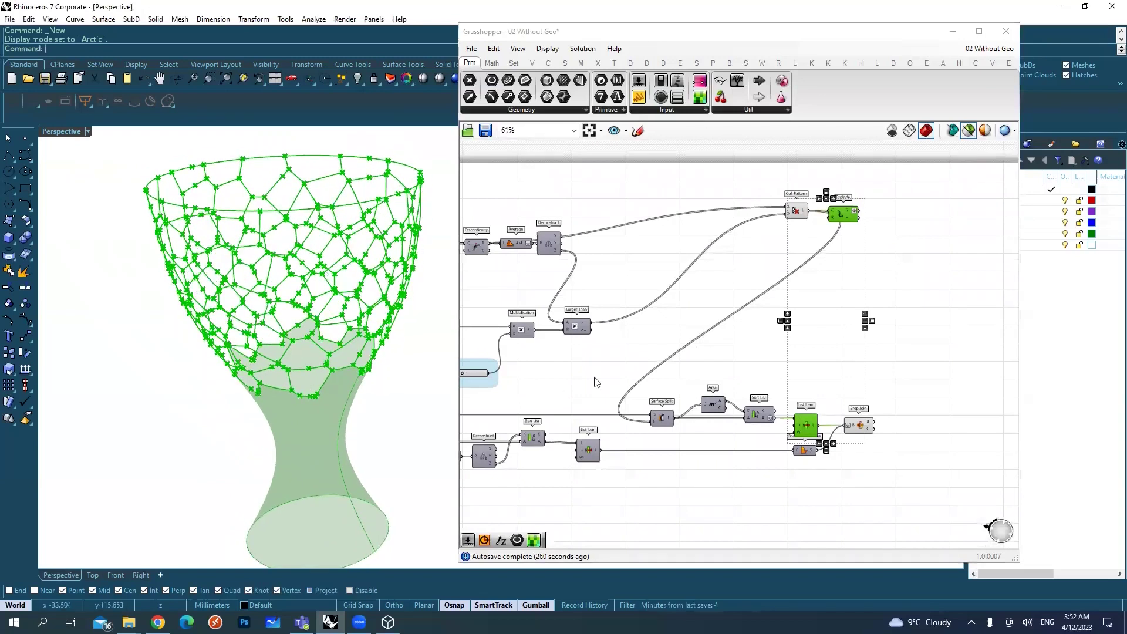
right_click_drag(596, 382, 646, 384)
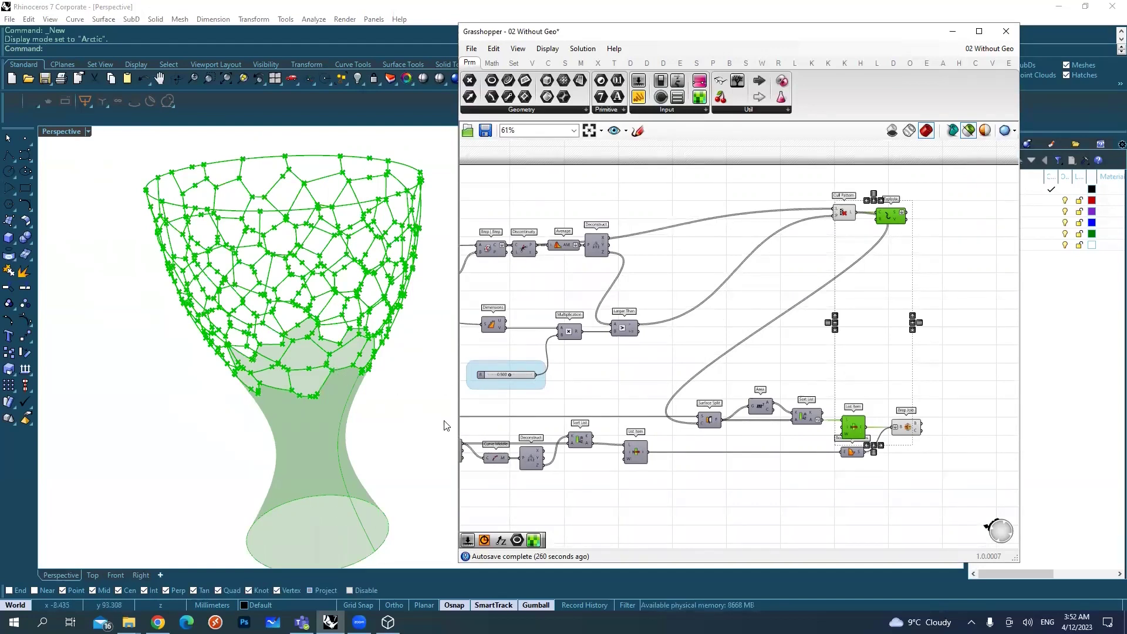
left_click(1058, 426)
left_click(908, 435)
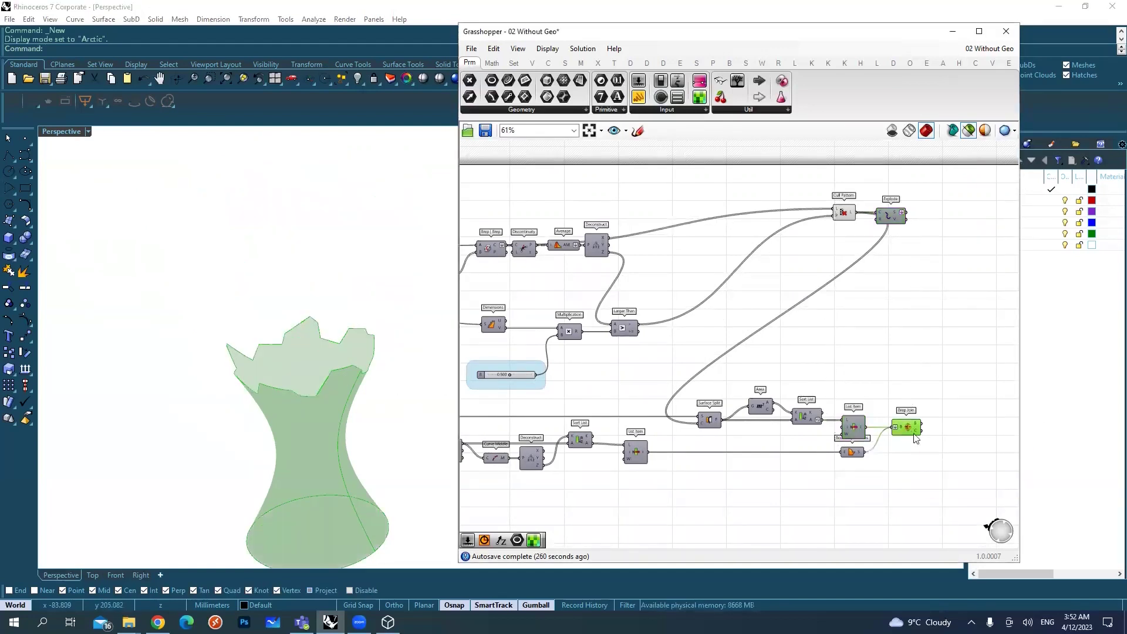
right_click_drag(908, 434, 800, 429)
left_click_drag(847, 446, 779, 360)
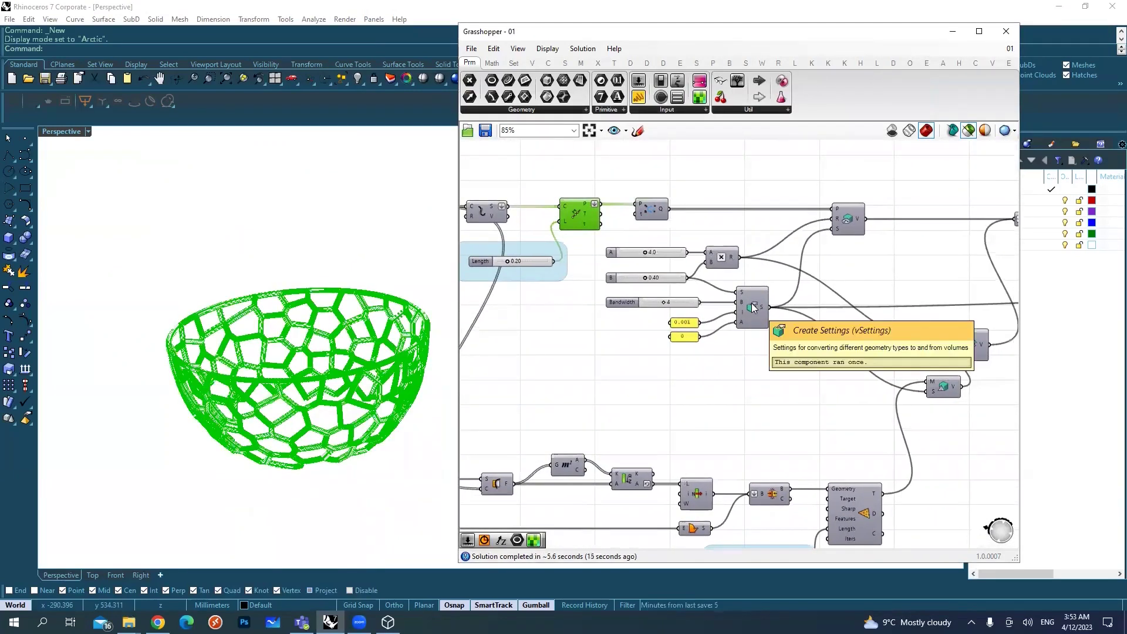
Preview the Dendro outputs: the Points To Volume bowl, remeshed split vase and thickened lattice.
left_click(647, 62)
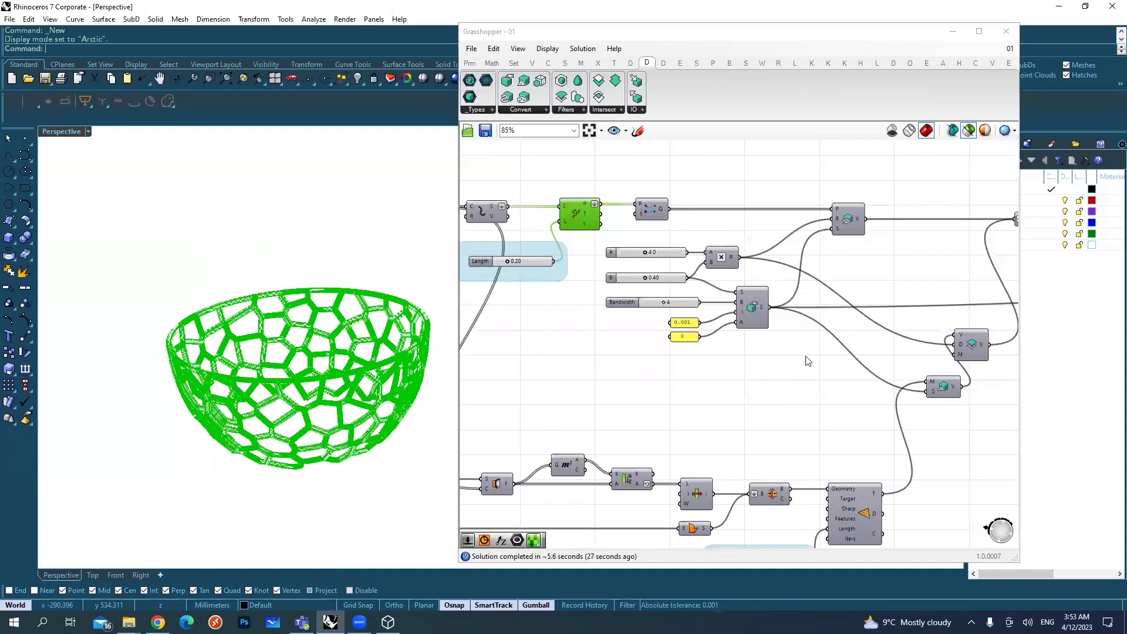
left_click(757, 320)
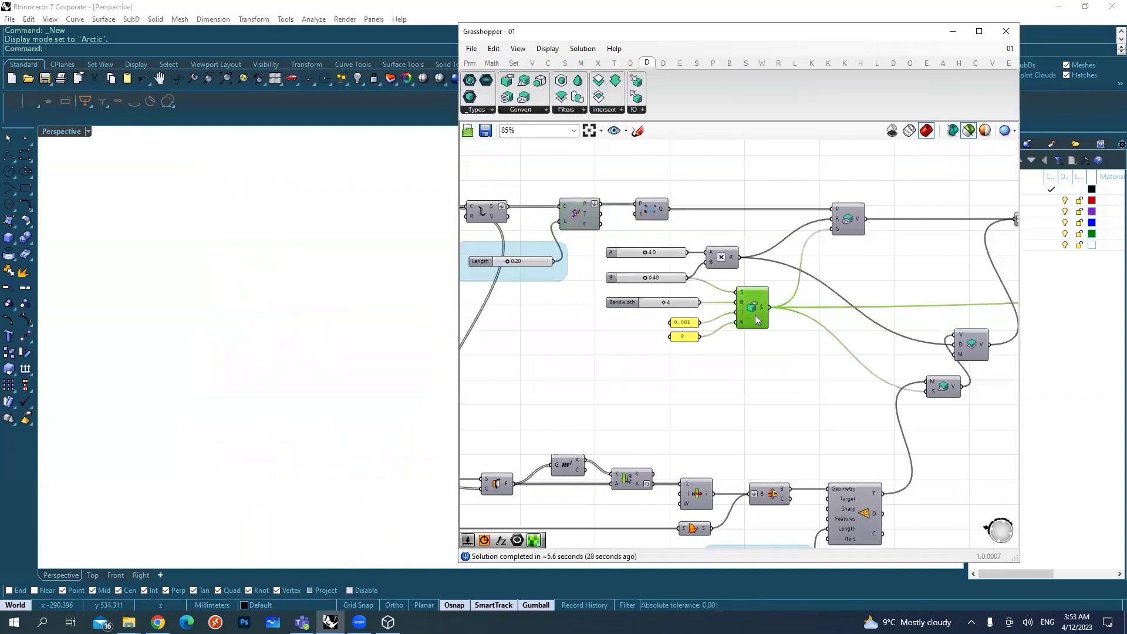
left_click(856, 217)
right_click_drag(858, 318, 725, 326)
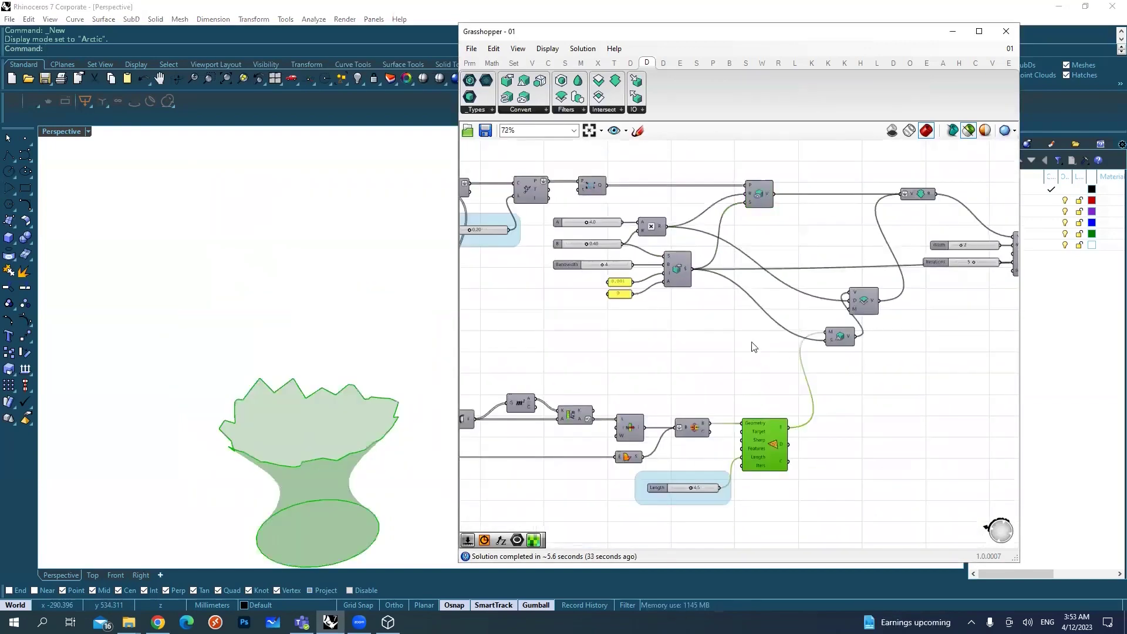
right_click_drag(818, 350, 847, 356)
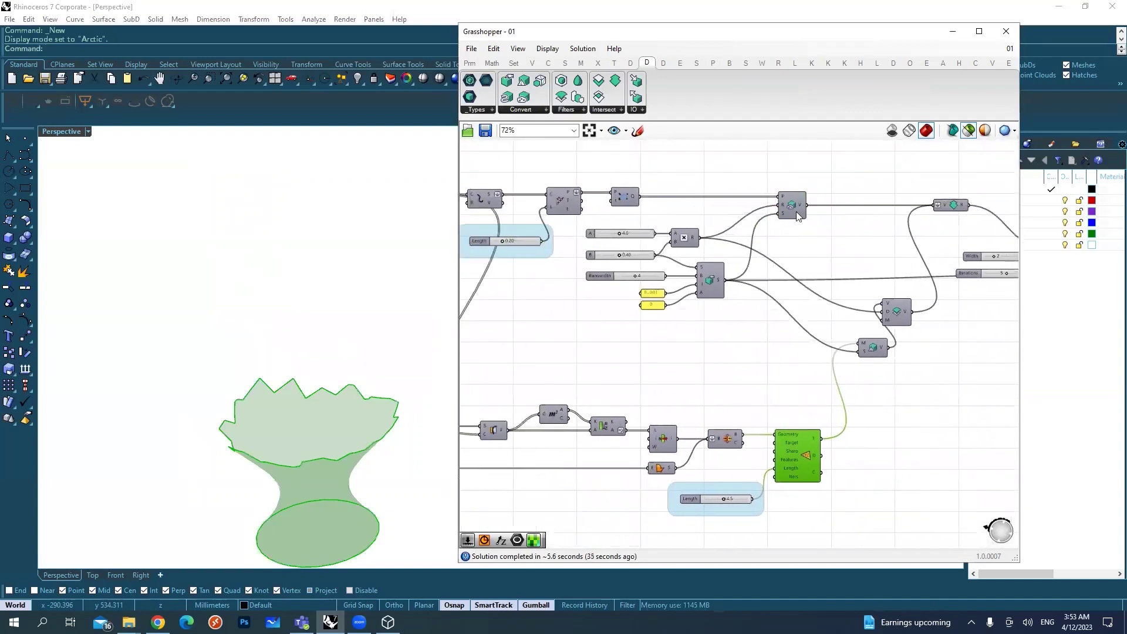
left_click(798, 215)
left_click_drag(634, 175, 502, 223)
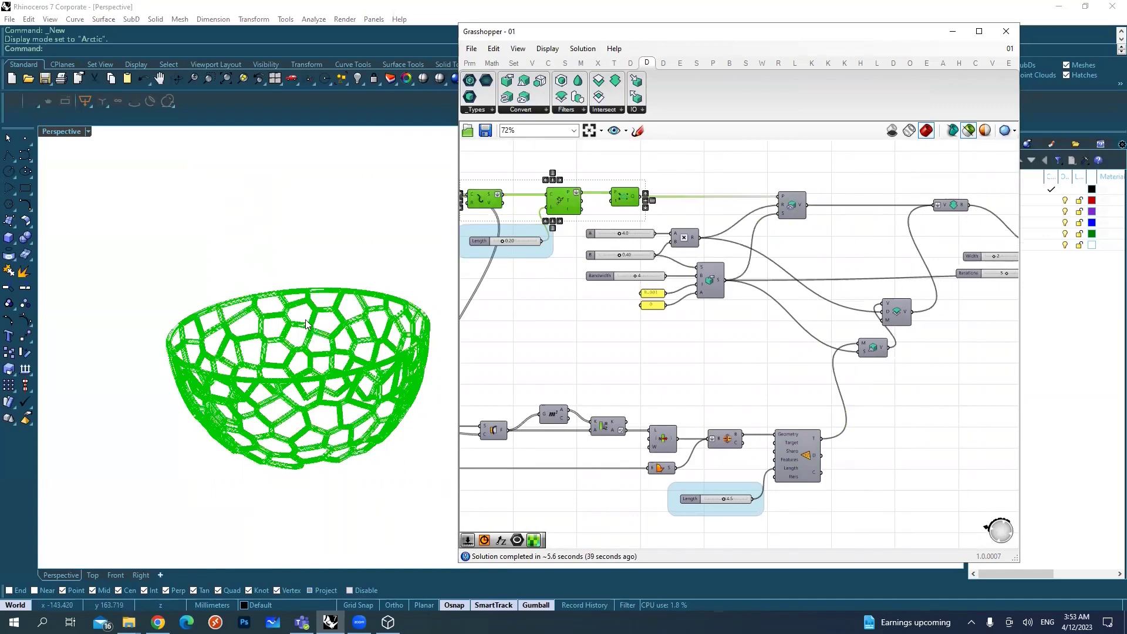
scroll(305, 321, "up", 5)
scroll(337, 350, "down", 3)
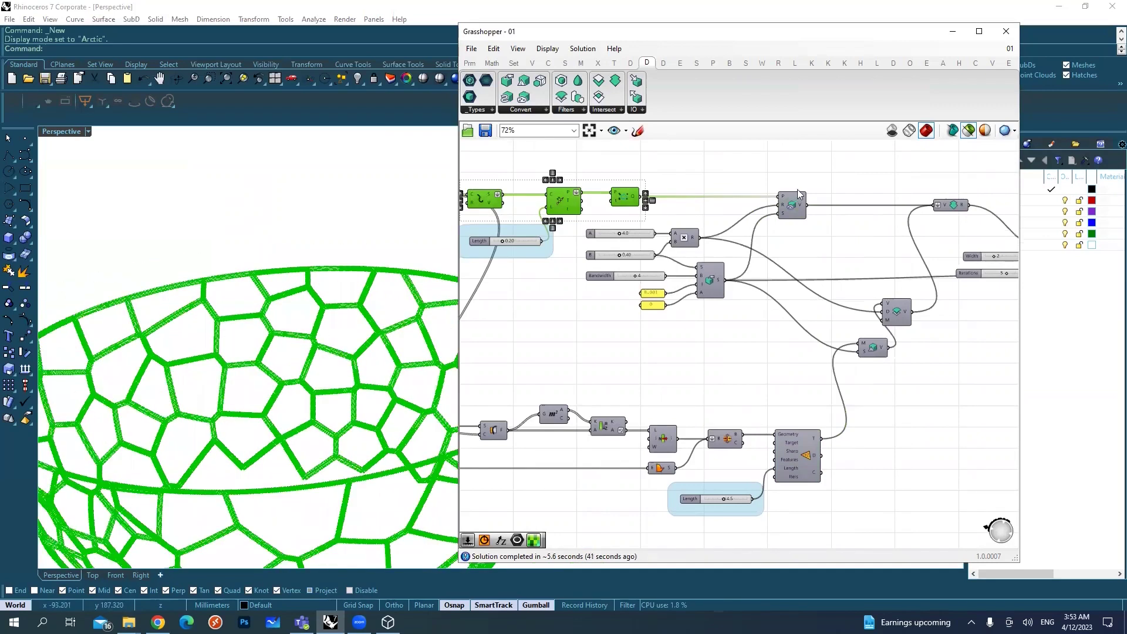
left_click_drag(819, 173, 782, 224)
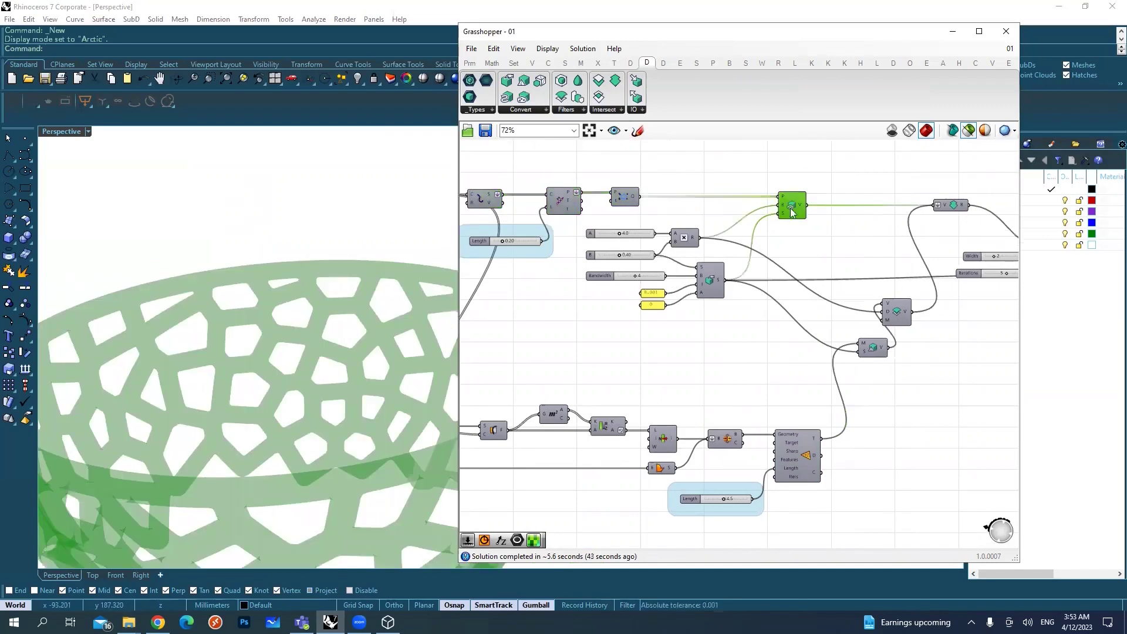
scroll(787, 242, "up", 2)
scroll(732, 216, "up", 2)
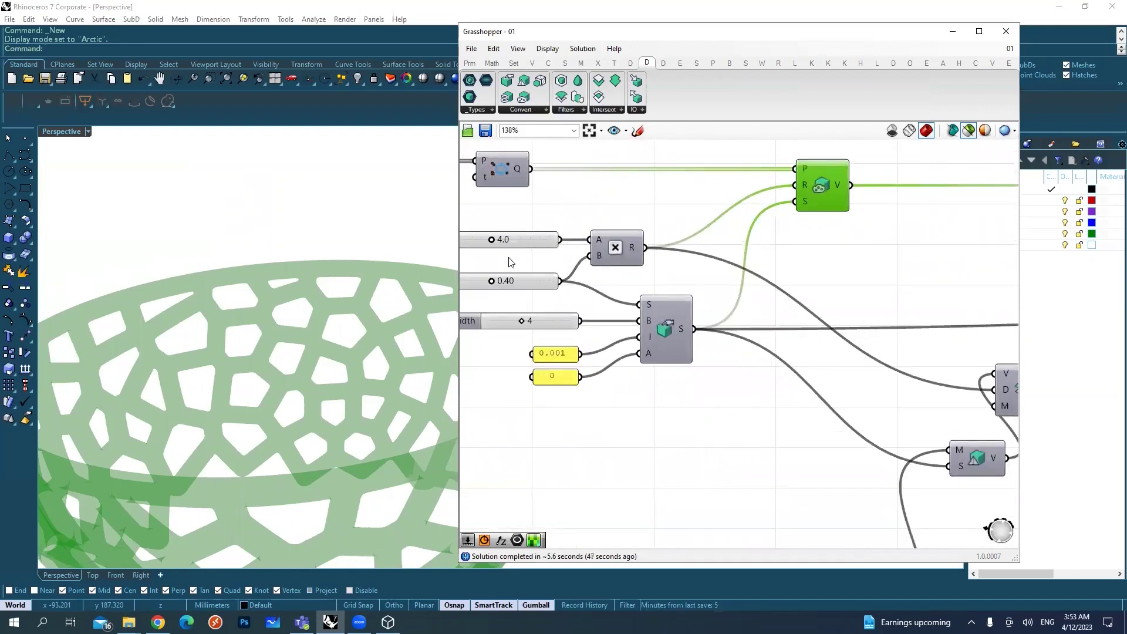
right_click_drag(535, 264, 551, 265)
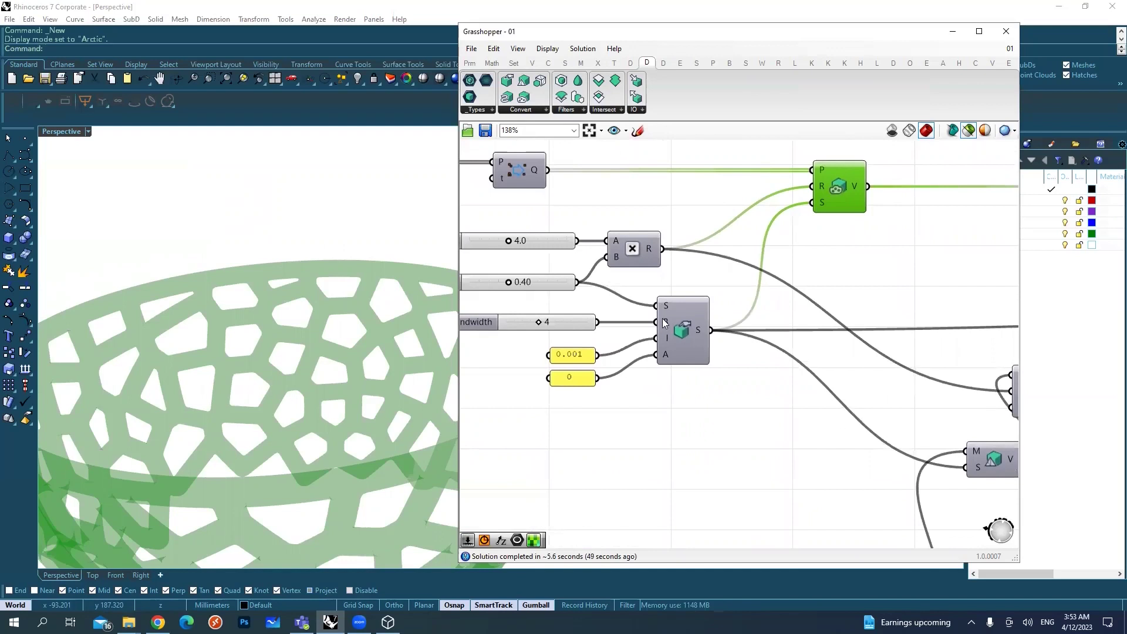
Place an Exceptions parameter from Params > Util above Points To Volume and re-check the bowl.
left_click(470, 62)
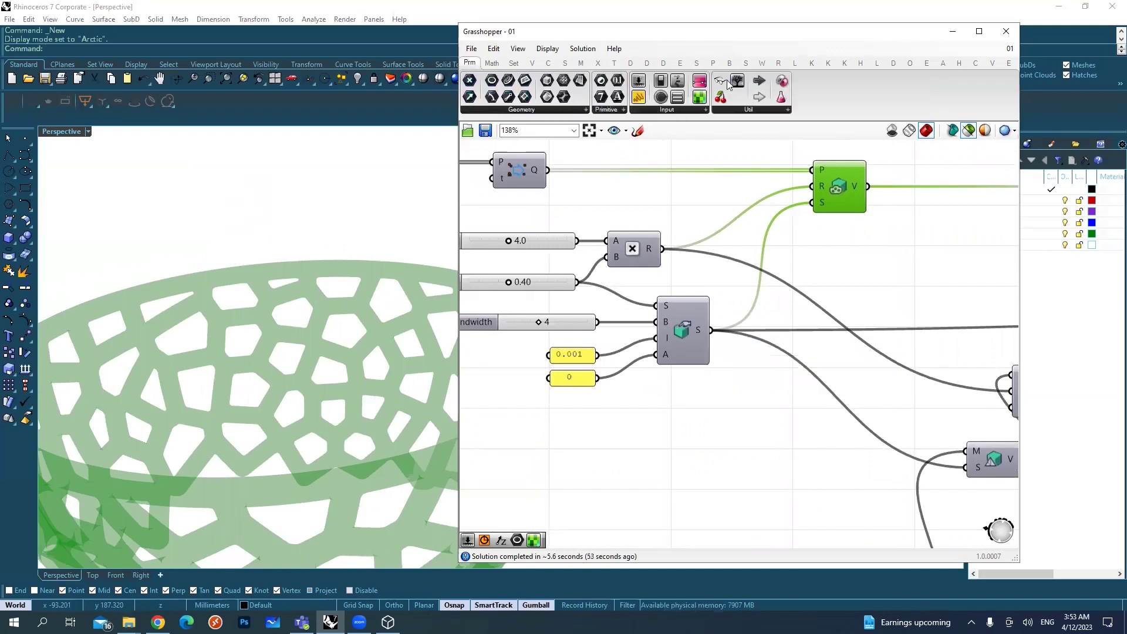
left_click(720, 81)
left_click(748, 178)
right_click_drag(755, 183, 727, 337)
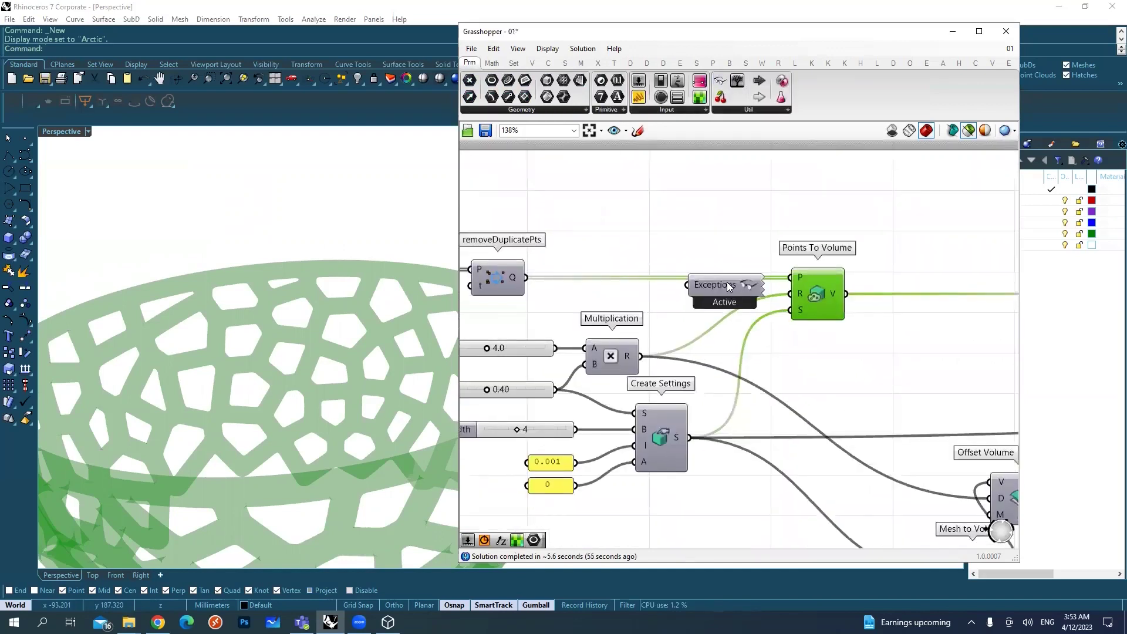
left_click_drag(728, 283, 715, 181)
left_click(818, 277)
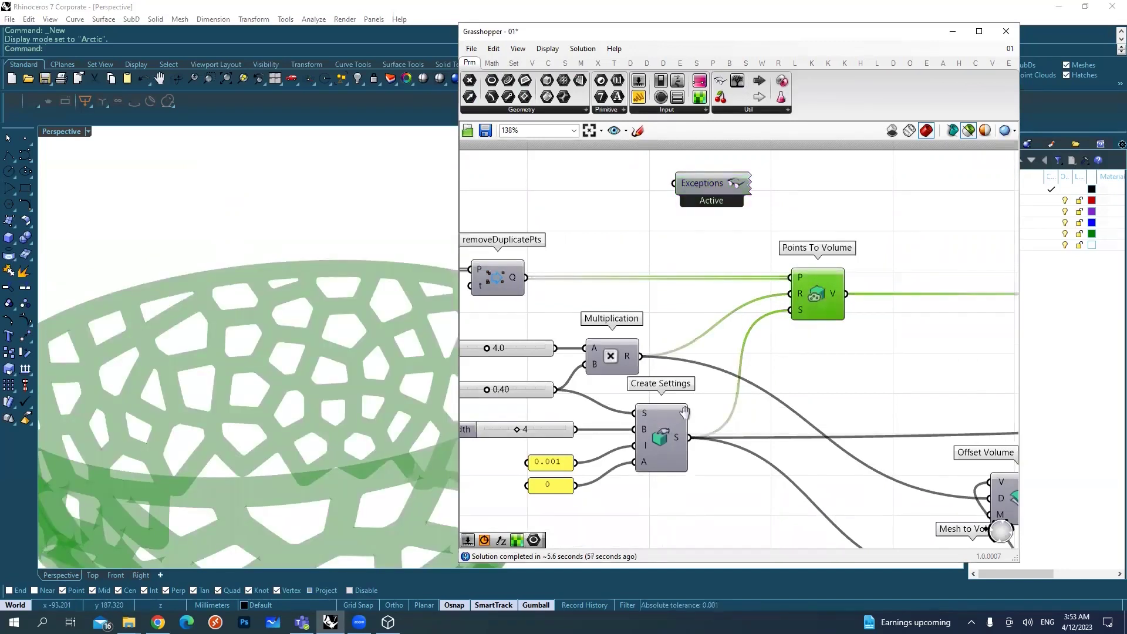
Select the split-and-remesh group to preview the cup.
right_click_drag(684, 411, 723, 386)
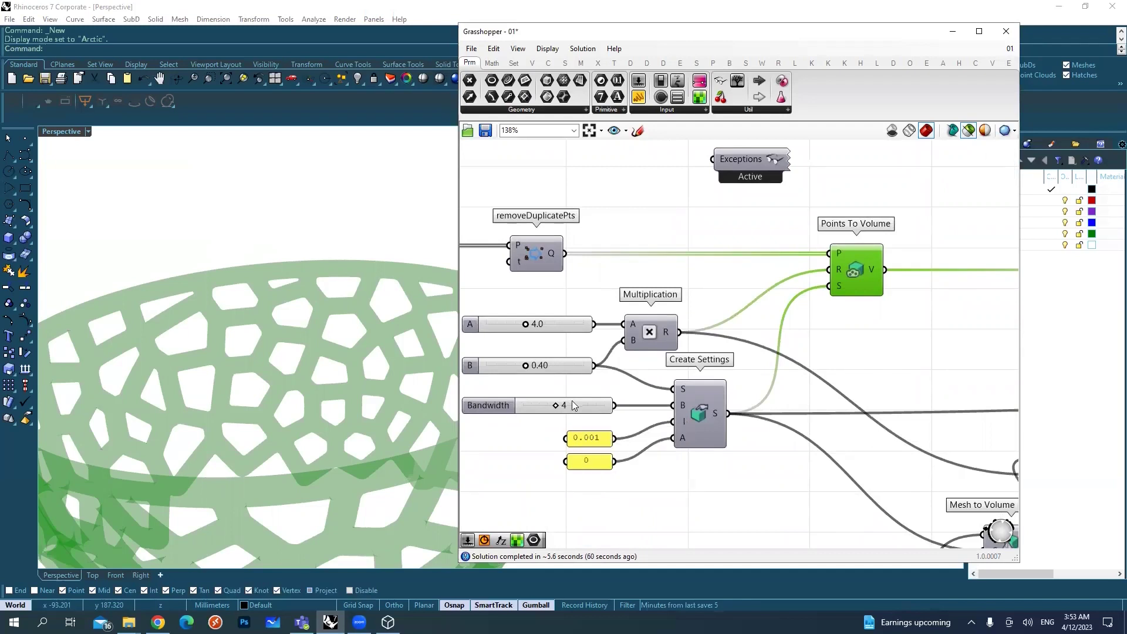
scroll(573, 405, "down", 5)
right_click_drag(792, 428, 820, 336)
left_click_drag(820, 466, 547, 369)
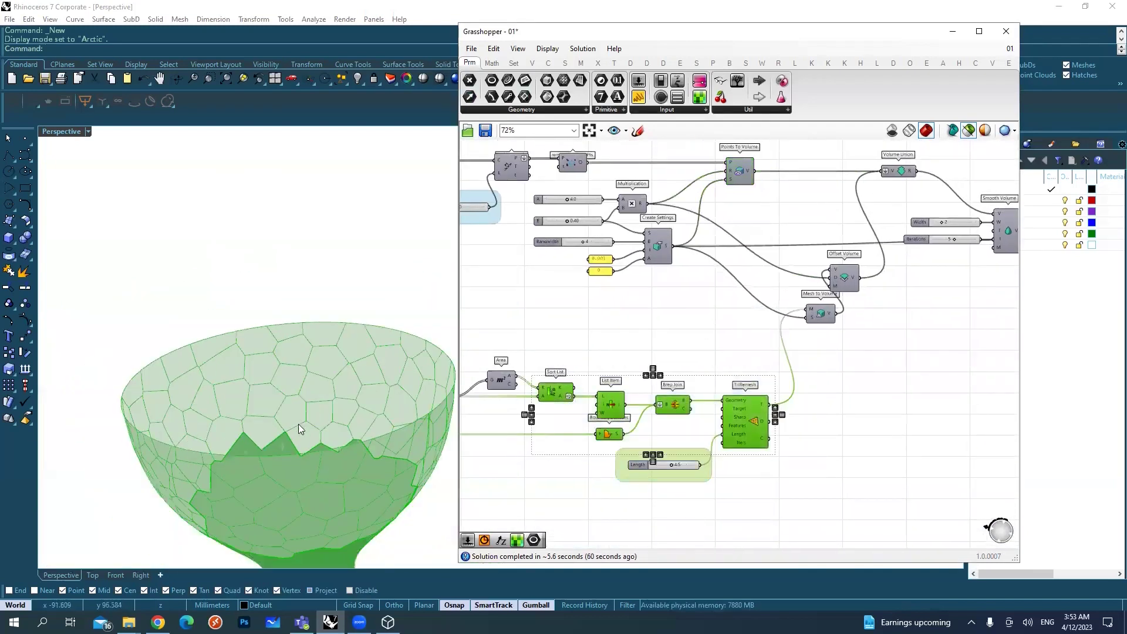
Preview Mesh to Volume, Offset Volume, the perforated Volume Union and the Smooth Volume cup in turn.
scroll(344, 389, "down", 4)
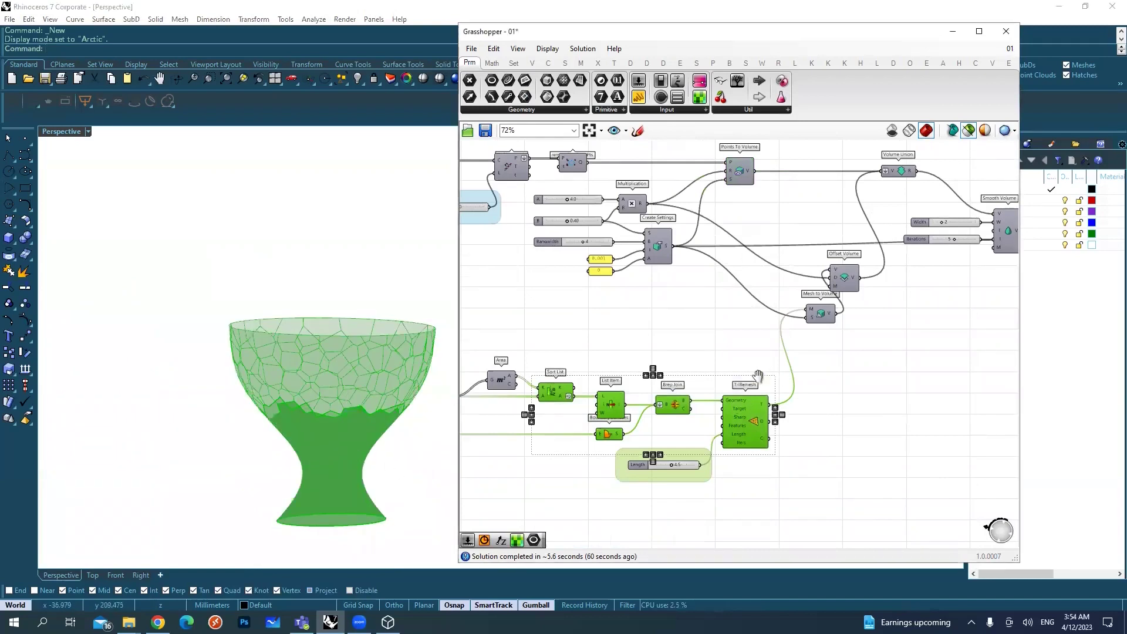
right_click_drag(758, 376, 665, 416)
left_click(730, 351)
left_click(740, 320)
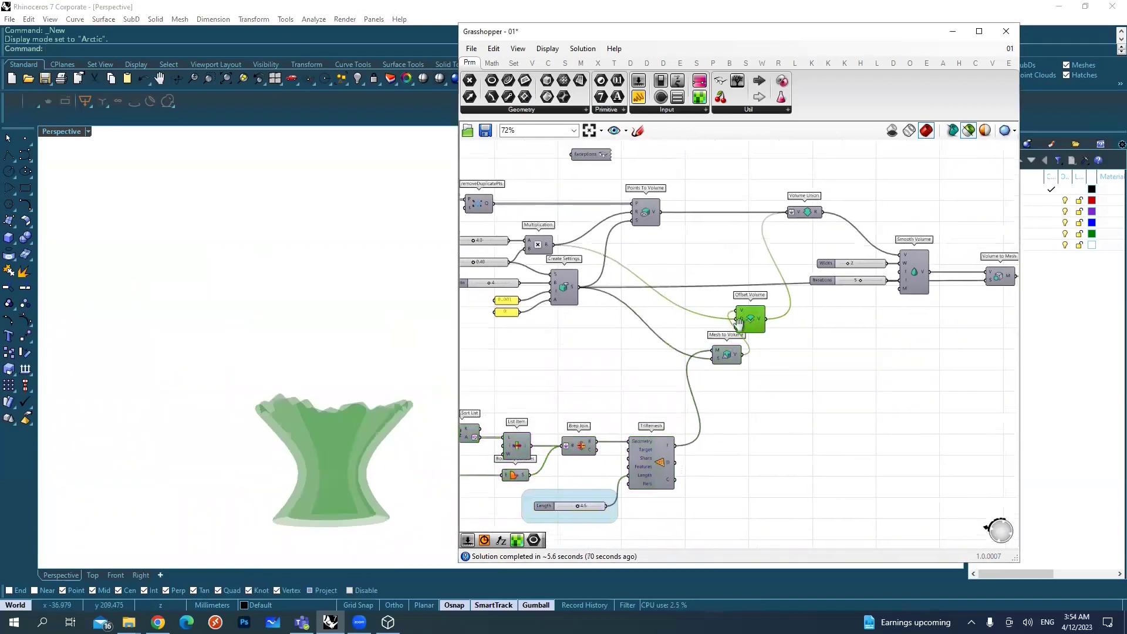
scroll(394, 410, "up", 4)
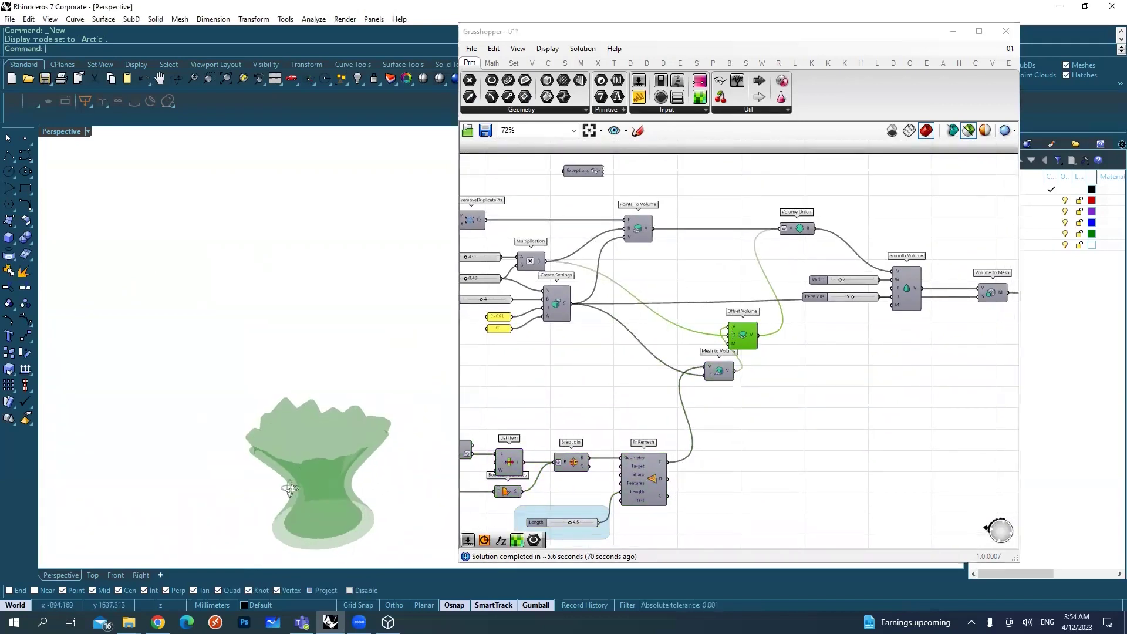
left_click(798, 229)
scroll(803, 238, "up", 3)
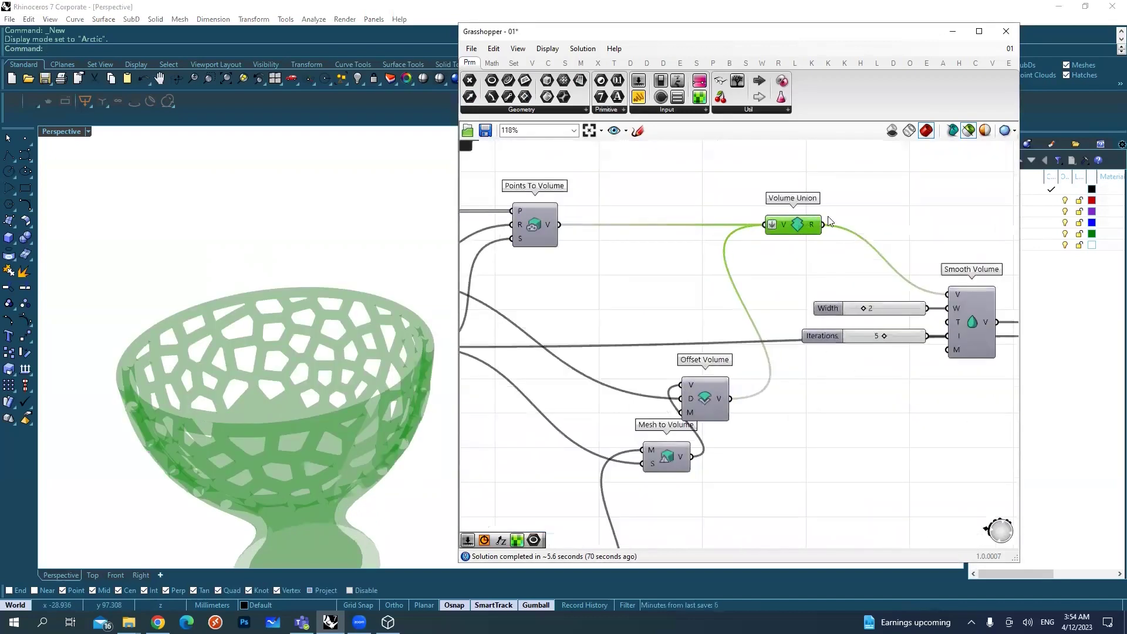
scroll(793, 229, "down", 2)
left_click(781, 317)
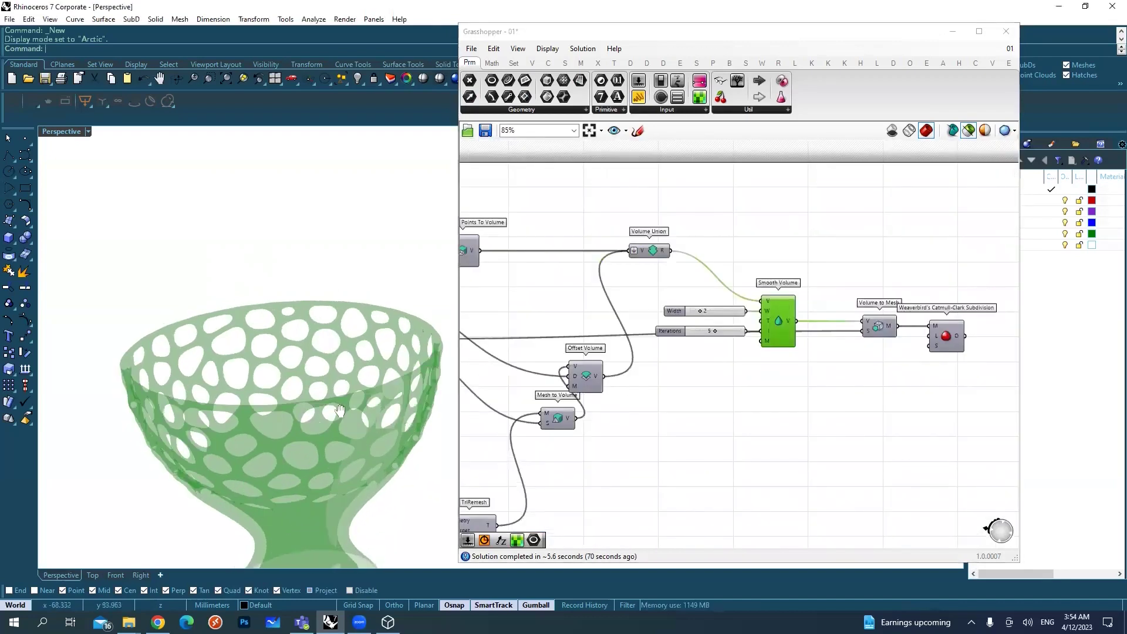
right_click_drag(321, 365, 287, 359)
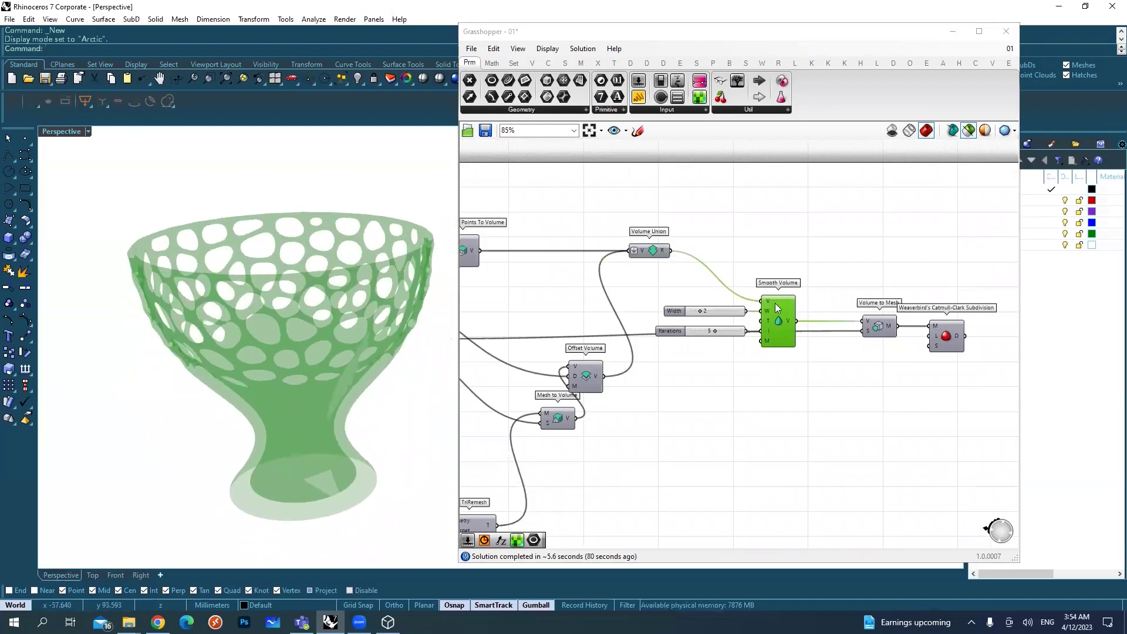
Compare unsmoothed and smoothed holes, then preview the Catmull-Clark subdivided mesh from above.
right_click_drag(643, 296, 733, 303)
left_click(743, 258)
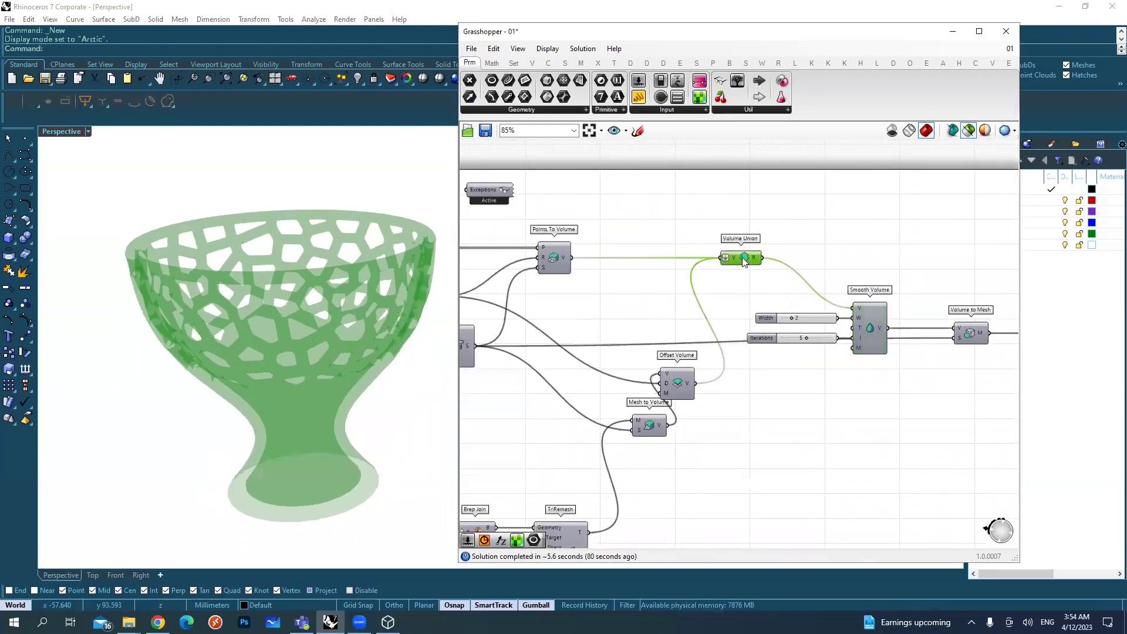
scroll(278, 229, "up", 5)
right_click_drag(289, 270, 284, 279)
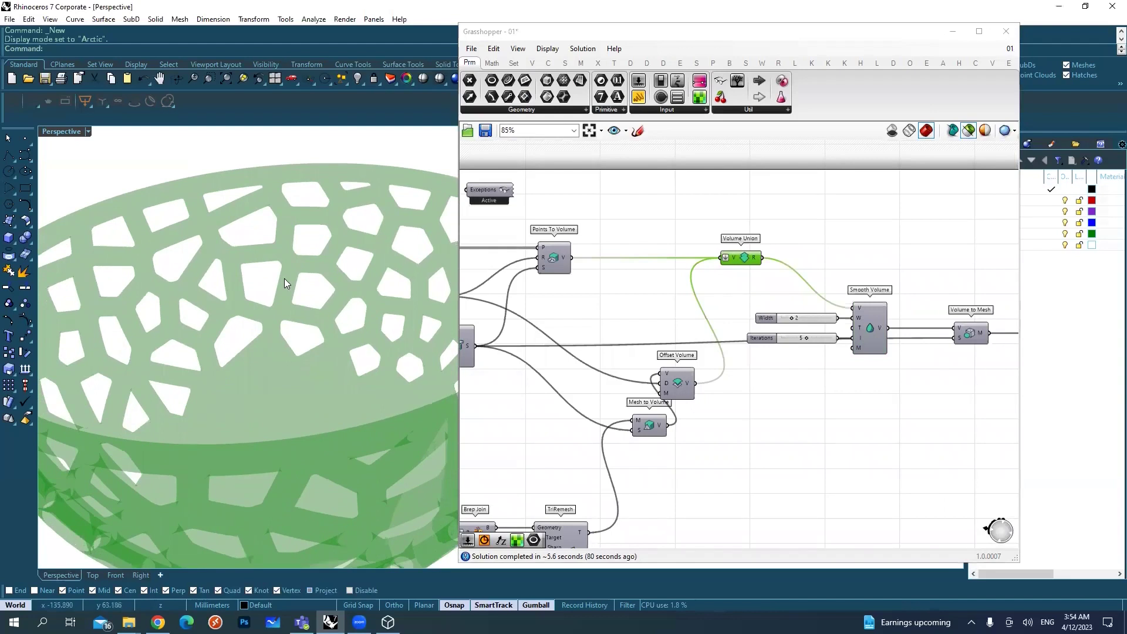
left_click(868, 325)
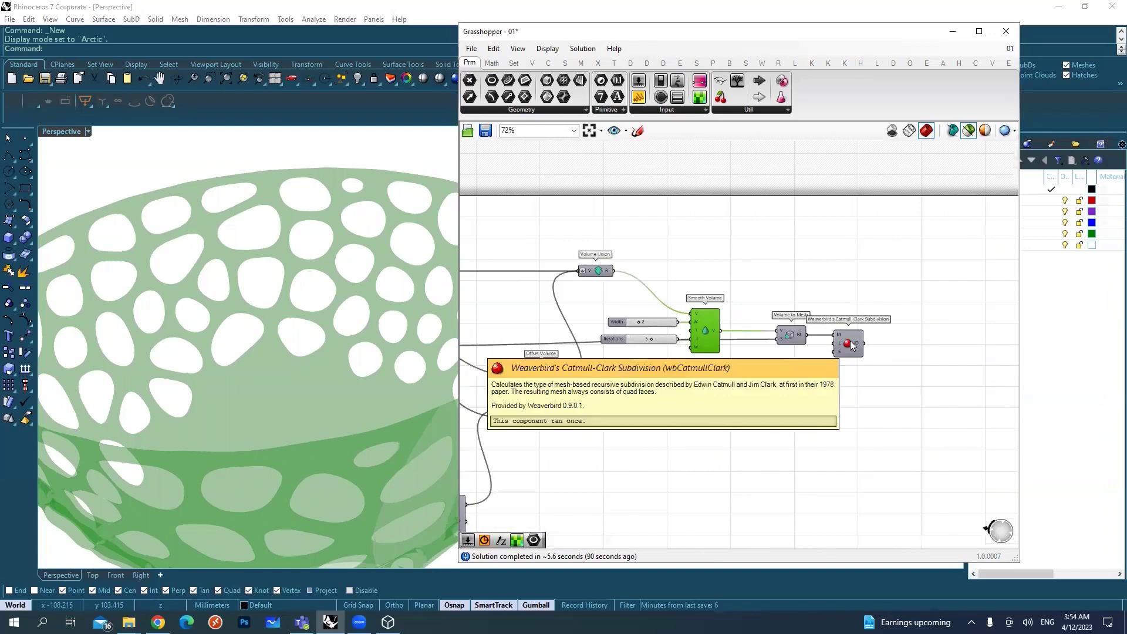
scroll(847, 325, "up", 2)
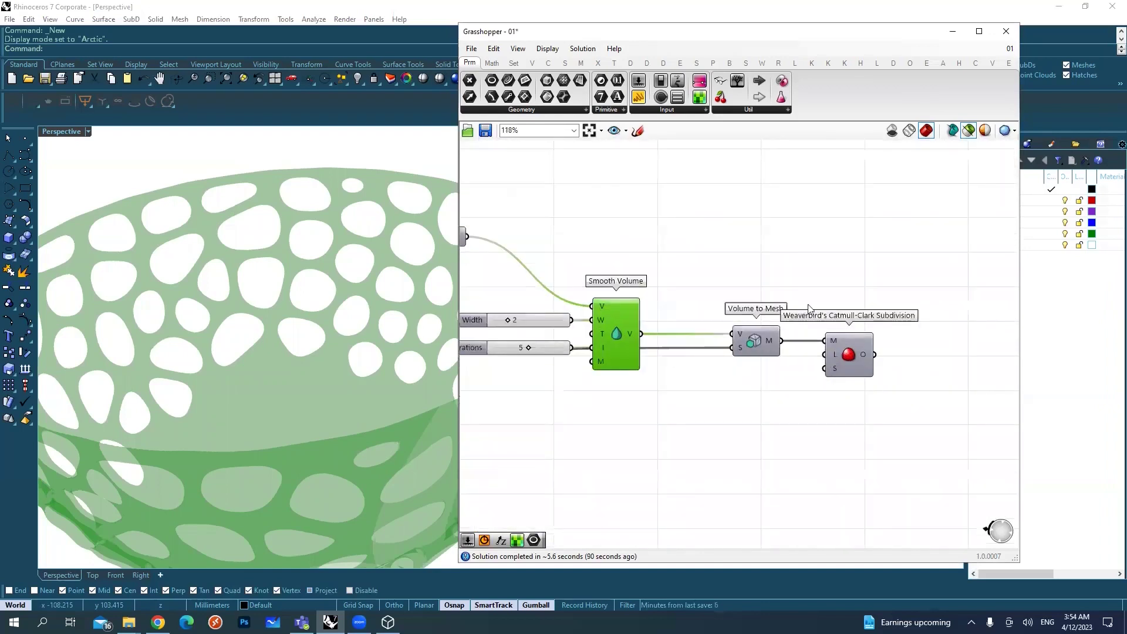
left_click(862, 355)
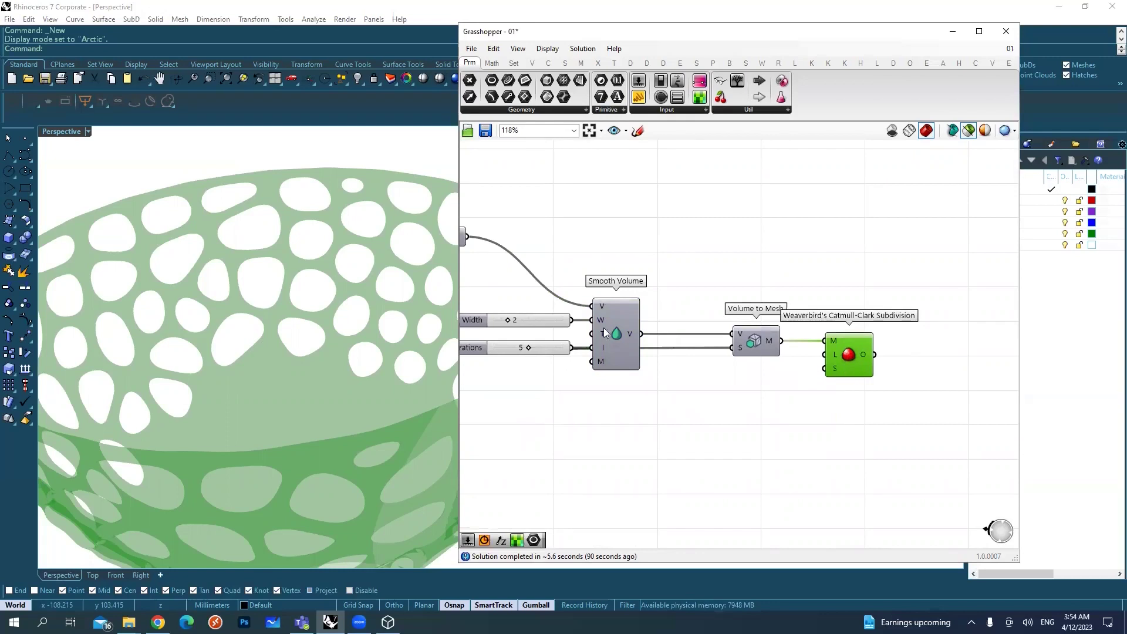
scroll(299, 308, "down", 5)
right_click_drag(281, 346, 285, 359)
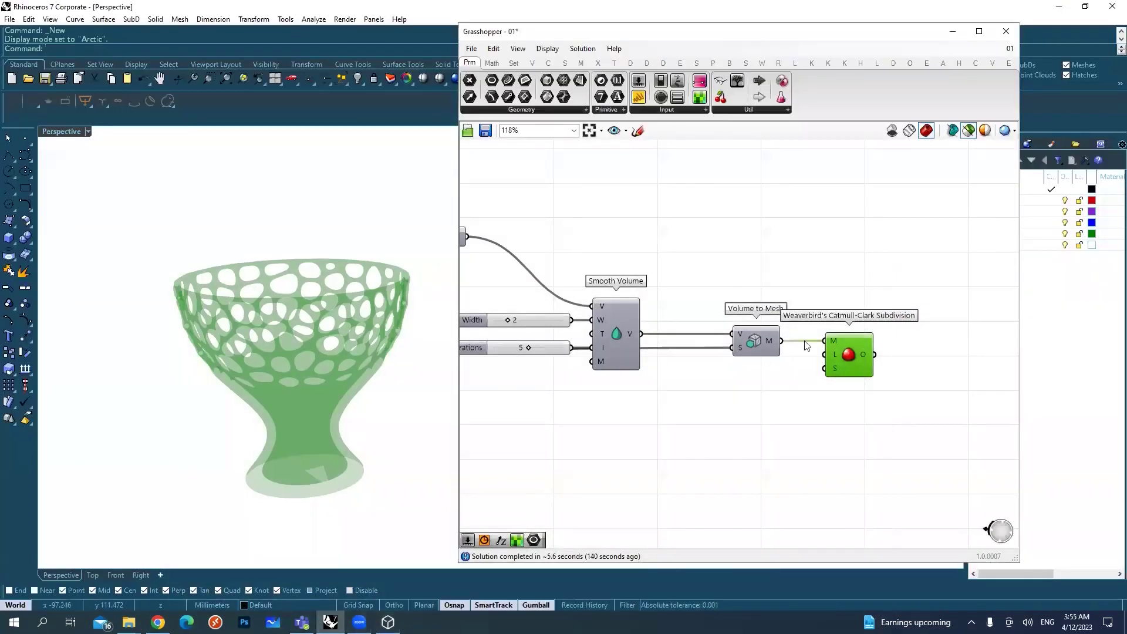
scroll(763, 346, "down", 10)
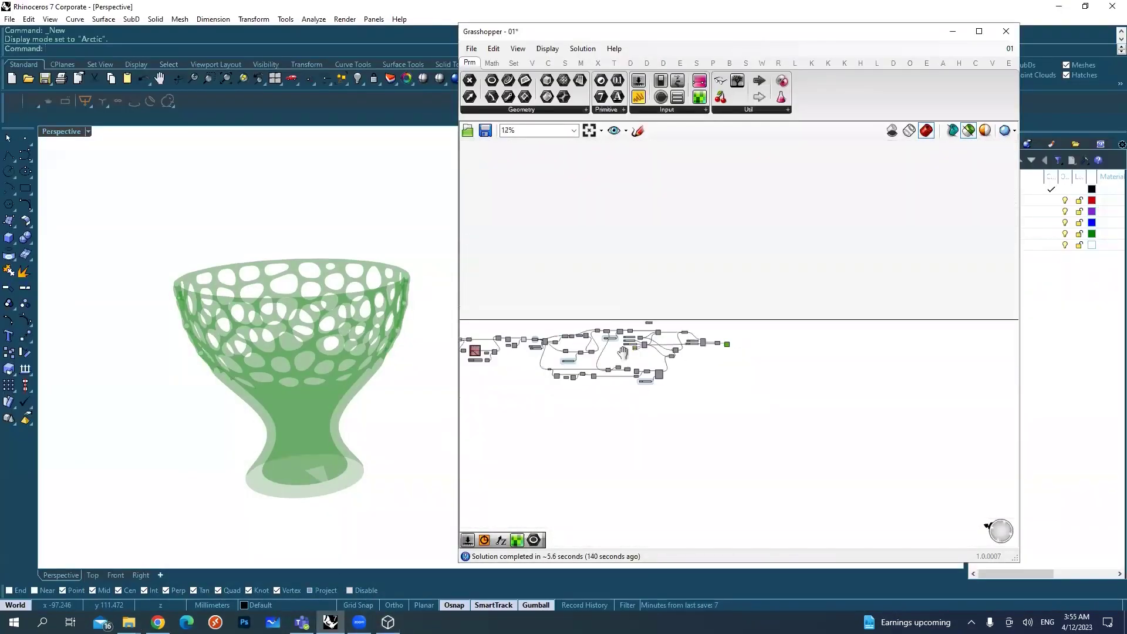
right_click_drag(622, 357, 788, 377)
scroll(645, 356, "up", 6)
scroll(623, 382, "up", 5)
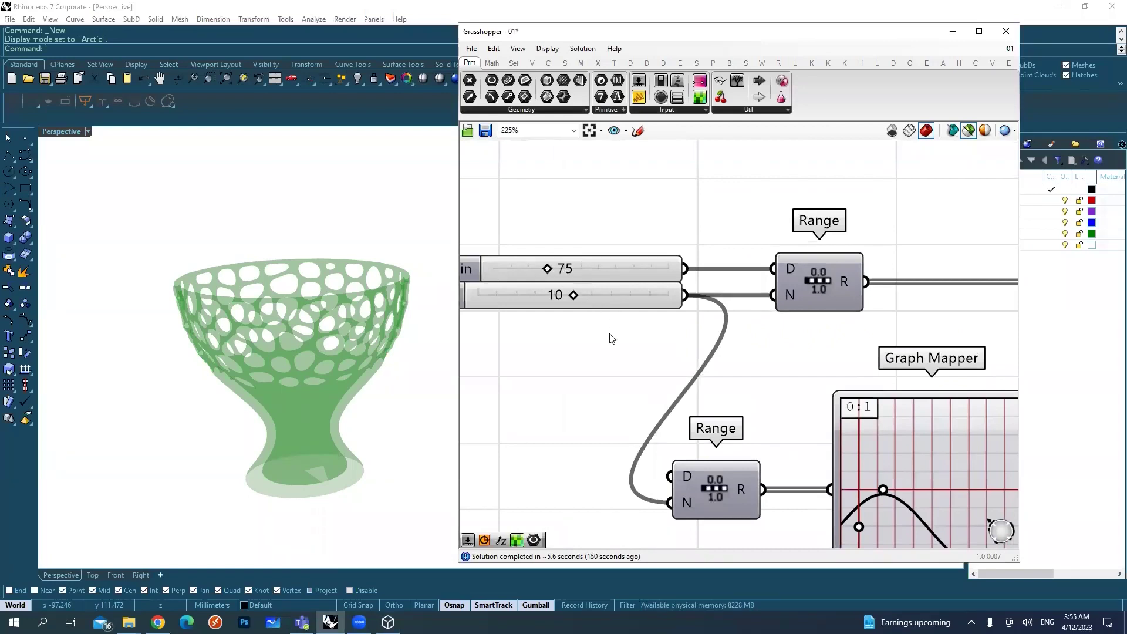
scroll(610, 339, "down", 5)
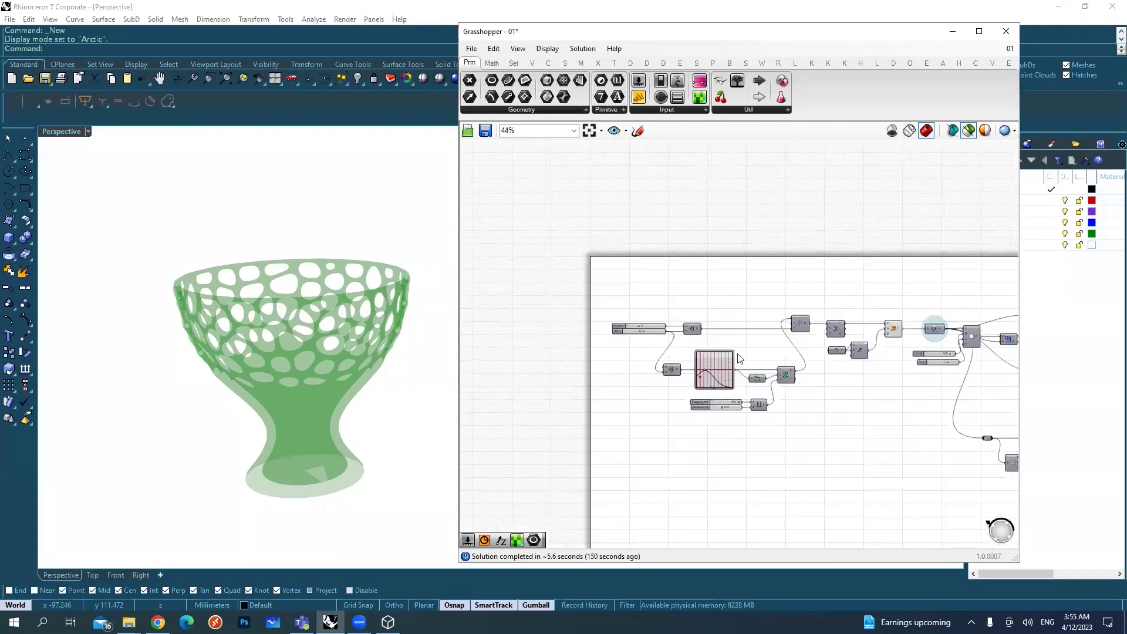
scroll(861, 376, "up", 2)
scroll(862, 376, "up", 1)
right_click_drag(801, 387, 647, 397)
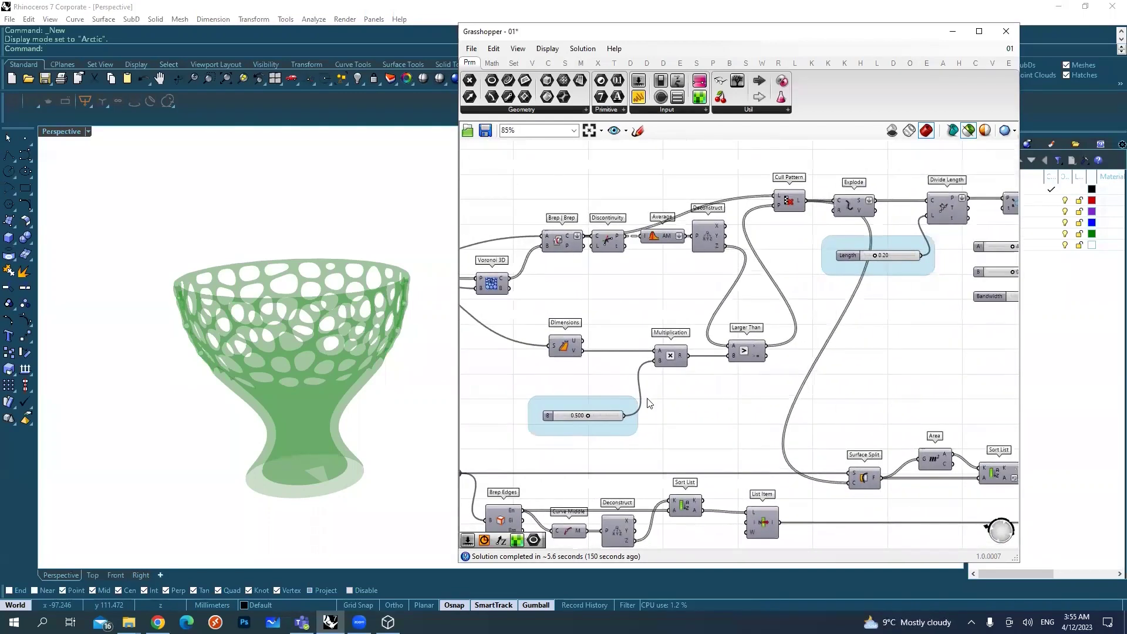
scroll(572, 420, "up", 3)
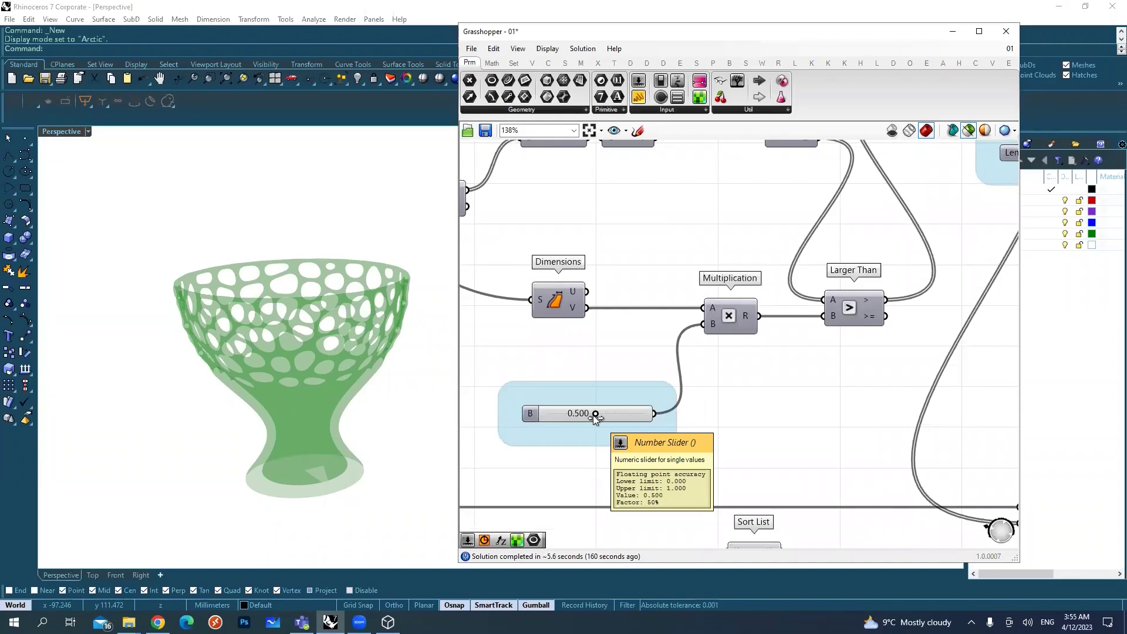
scroll(593, 415, "down", 2)
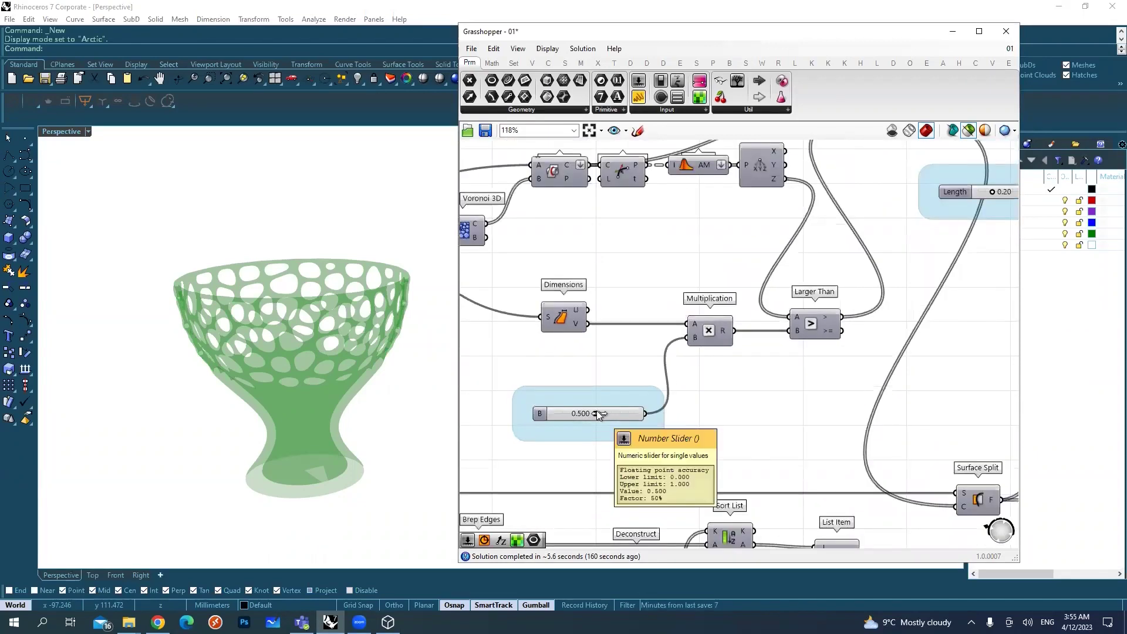
scroll(741, 392, "down", 6)
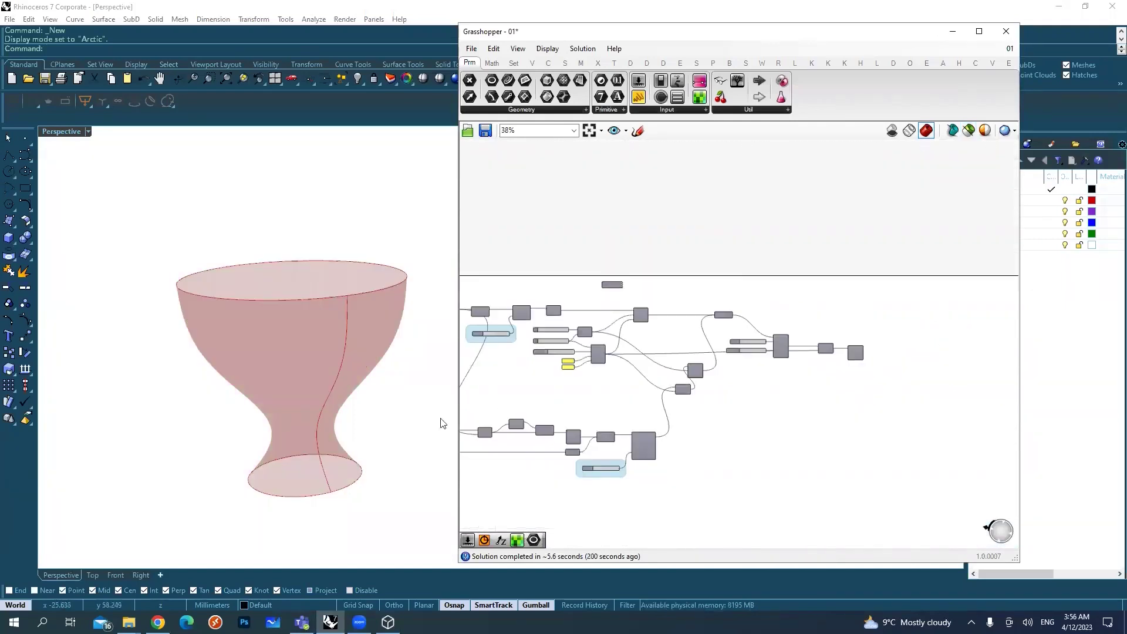
Zoom into the Voronoi.stl lattice, orbit around it, then zoom out to see the whole vase.
scroll(622, 358, "up", 4)
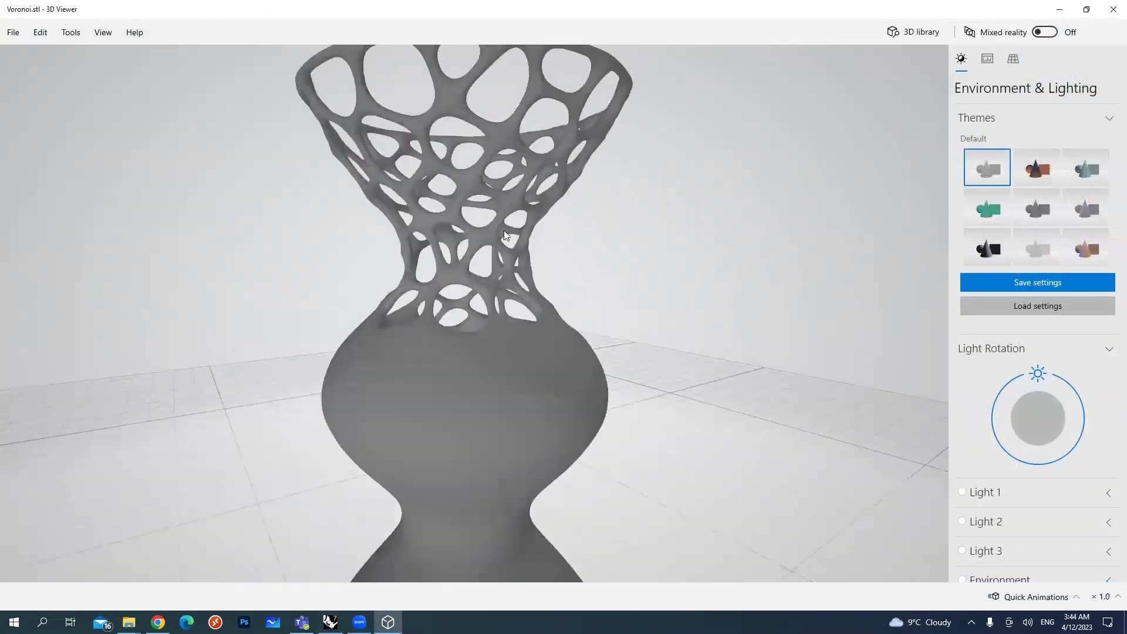
scroll(511, 190, "up", 6)
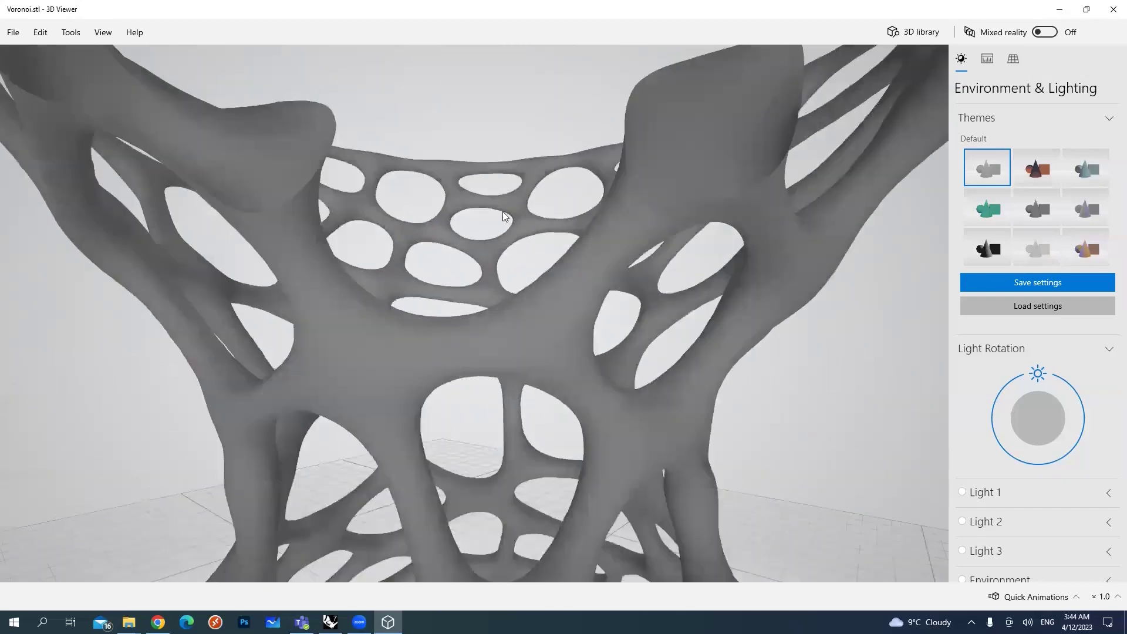
scroll(502, 213, "down", 2)
left_click_drag(501, 214, 434, 185)
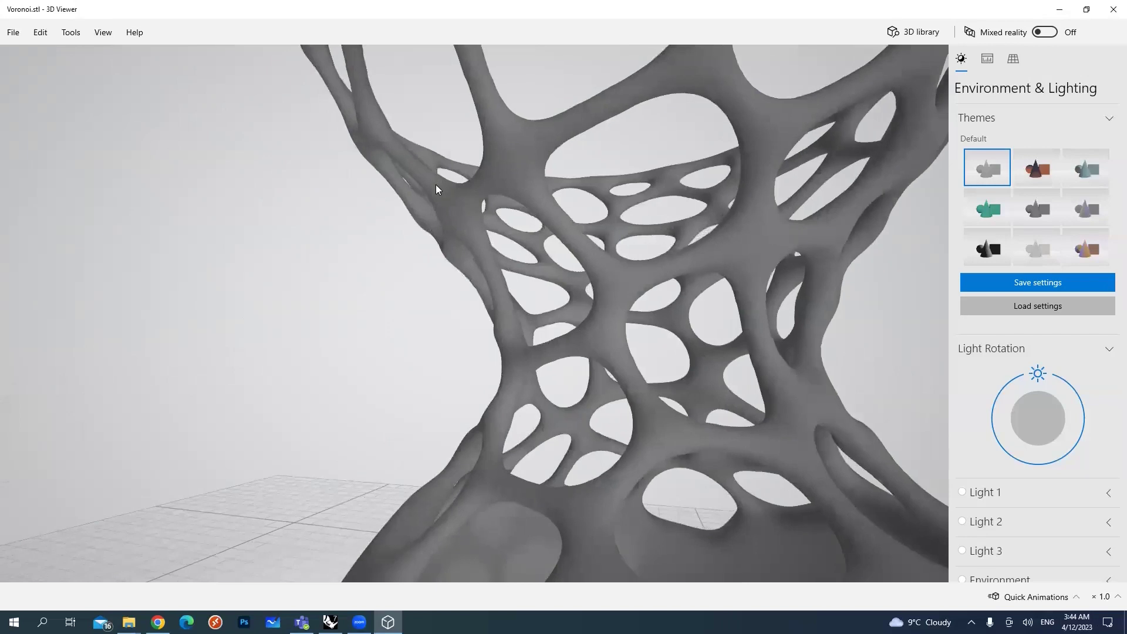
left_click_drag(554, 341, 490, 311)
scroll(586, 372, "down", 7)
scroll(481, 356, "up", 3)
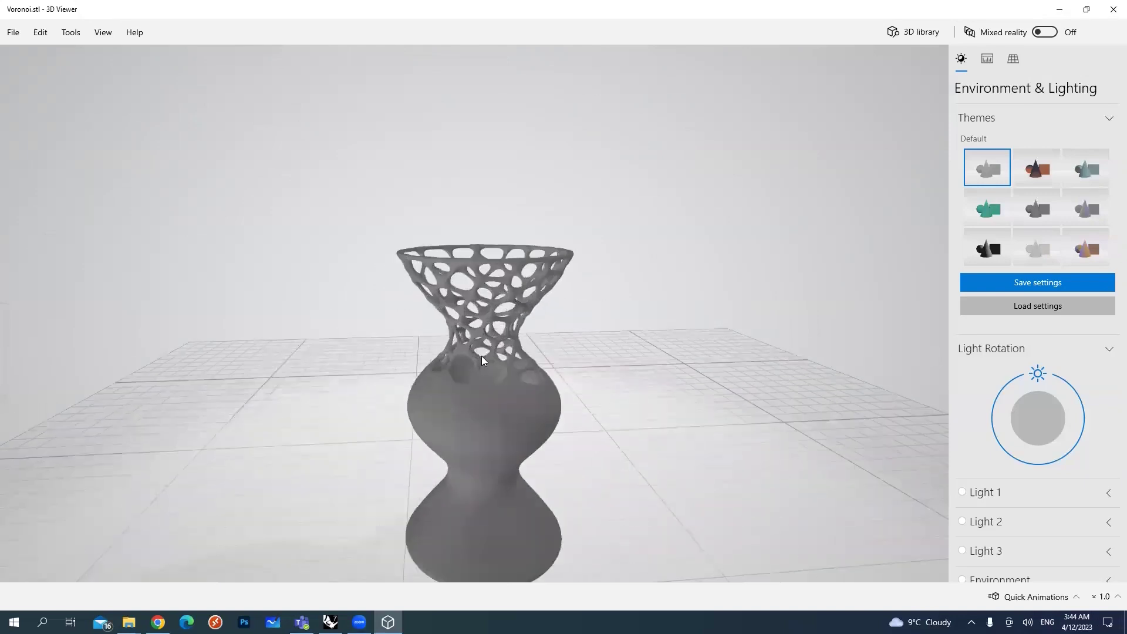
left_click_drag(505, 350, 321, 388)
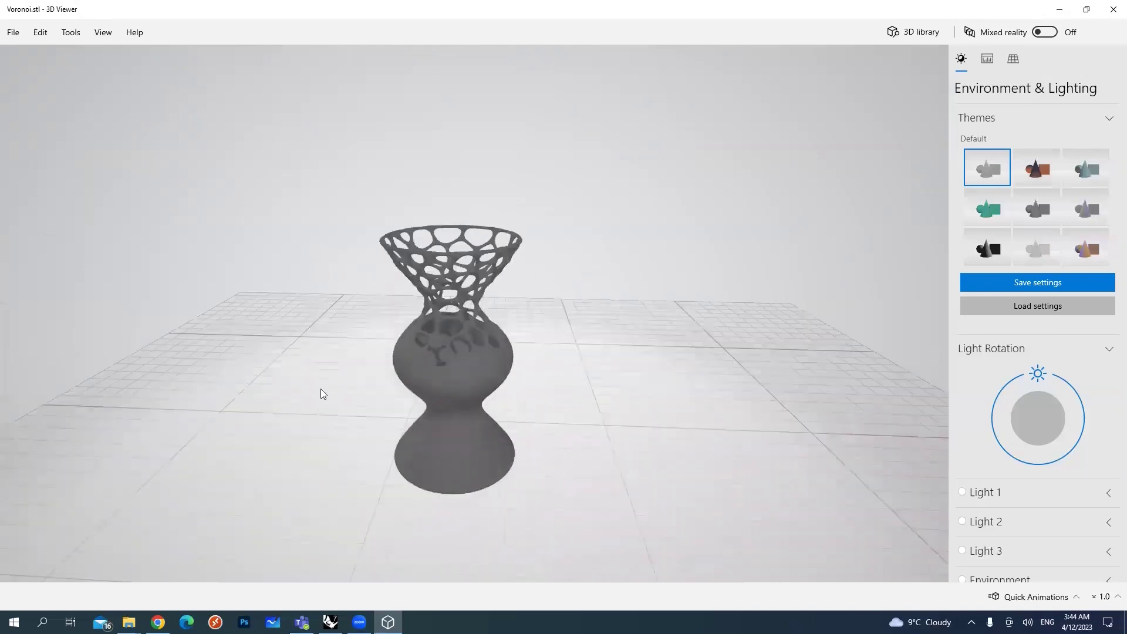